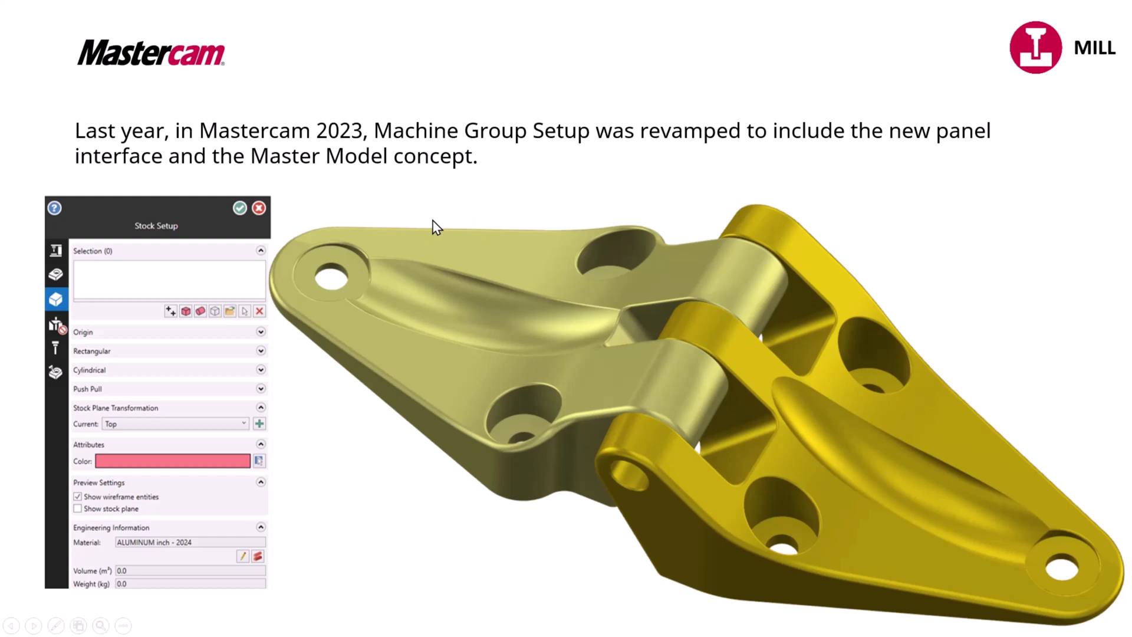
Advance past the Master Model slide to the Stock Setup slide with the 150 × 101.6 × 76.2 stock box
{"action": "left_click", "coordinate": [541, 237]}
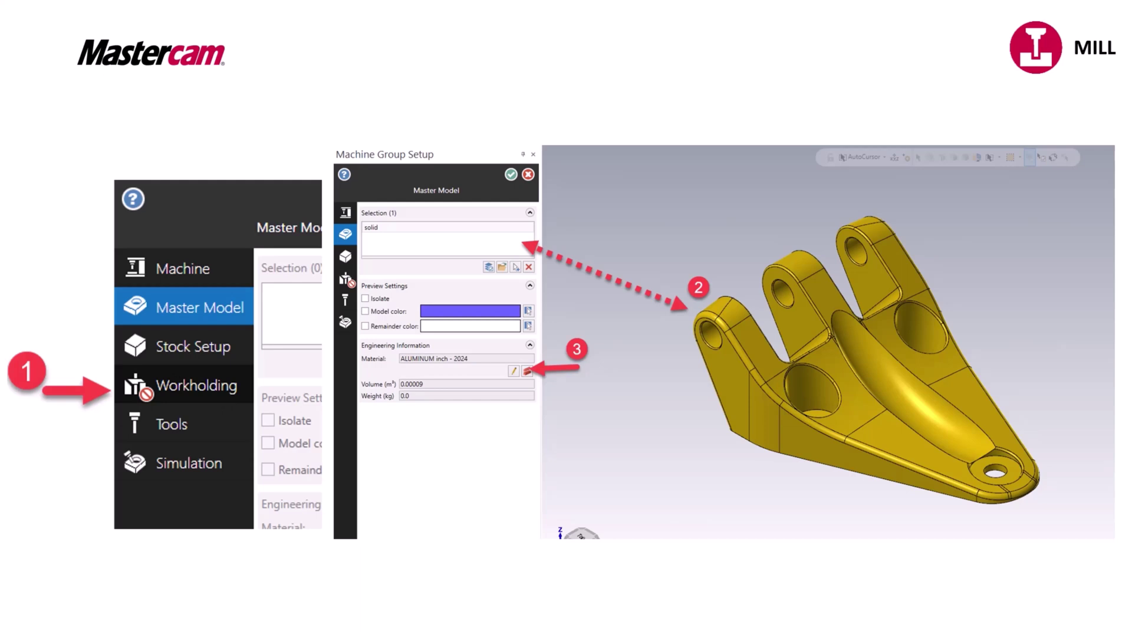
{"action": "left_click", "coordinate": [13, 361]}
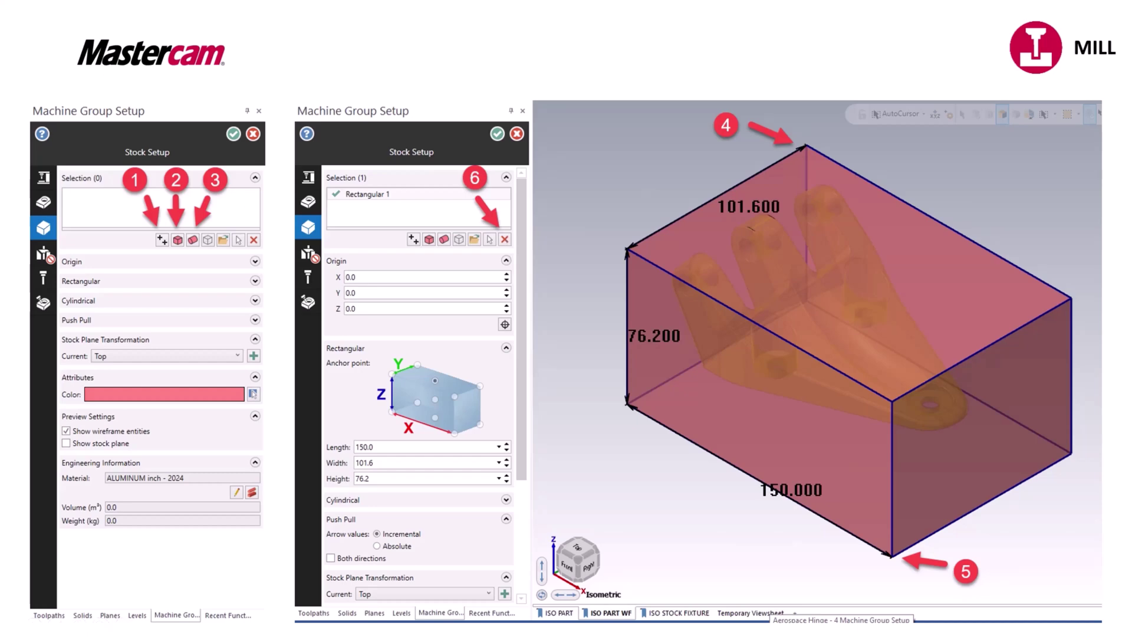
Step through the stock resizing and push-pull slides to the Workholding slide
{"action": "key", "text": "Right"}
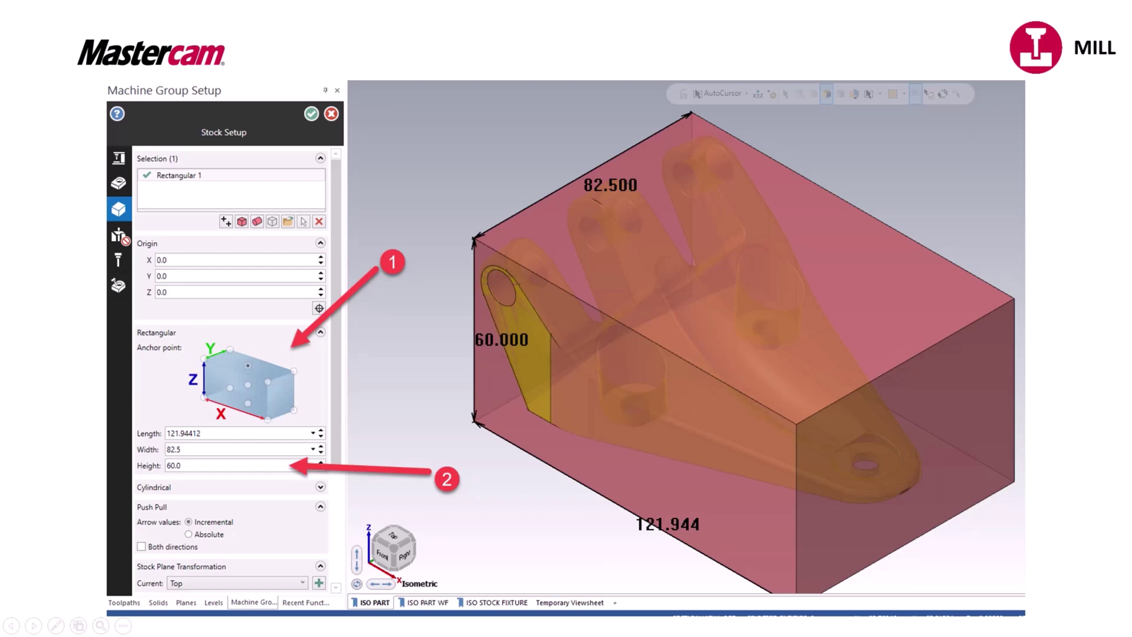
{"action": "key", "text": "Right"}
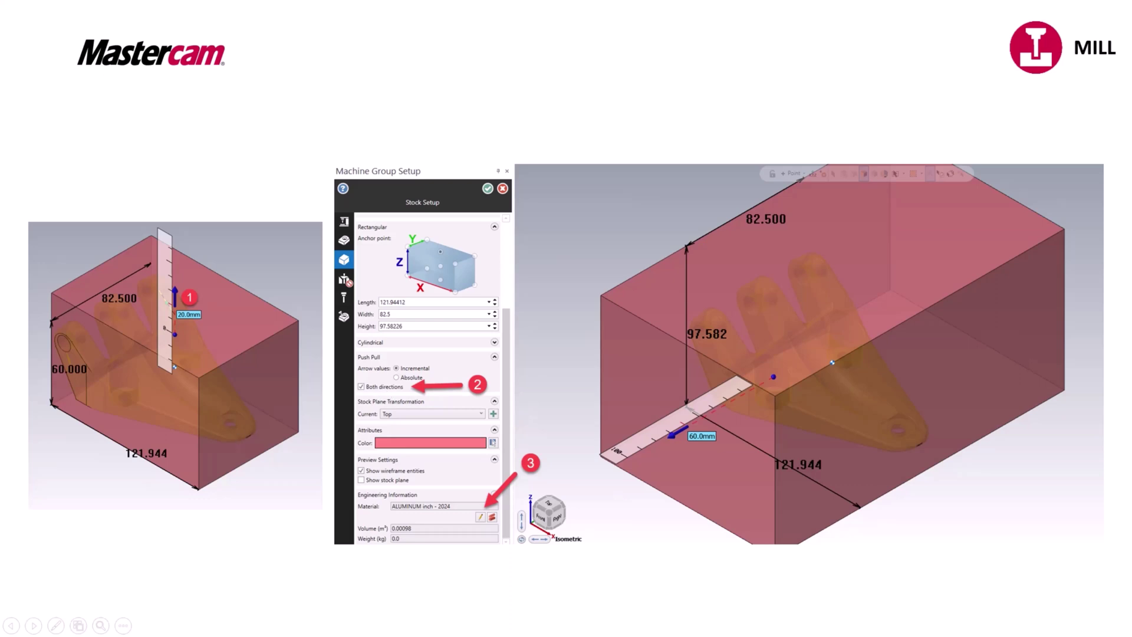
{"action": "key", "text": "Right"}
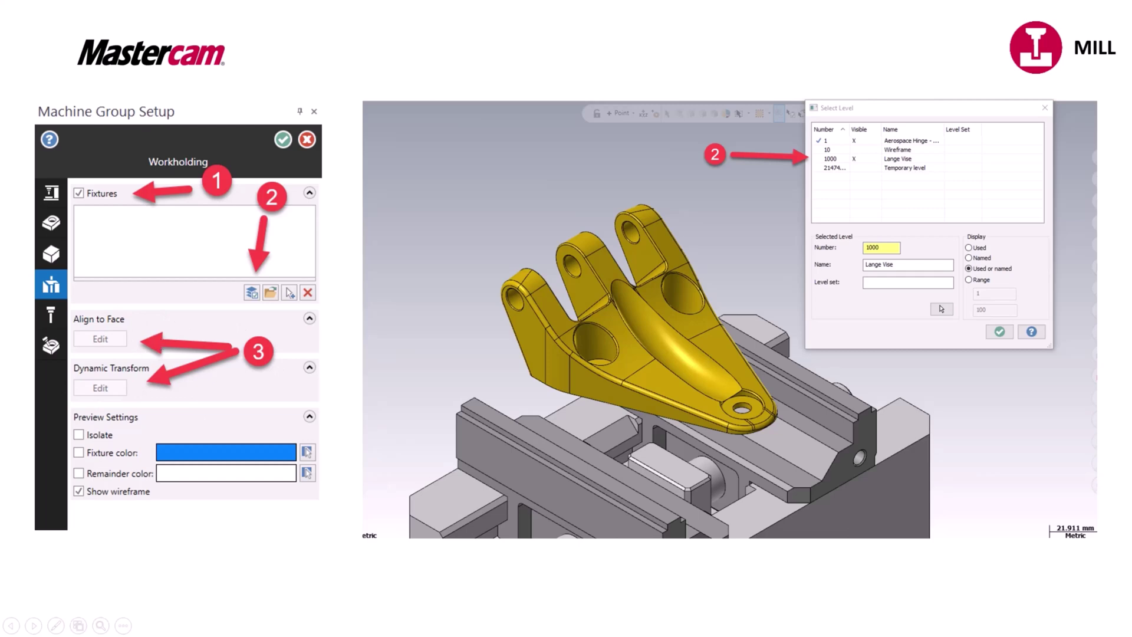
Move past the Tools slide to the Simulation slide announcing the Aerospace Hinges demo
{"action": "key", "text": "Right"}
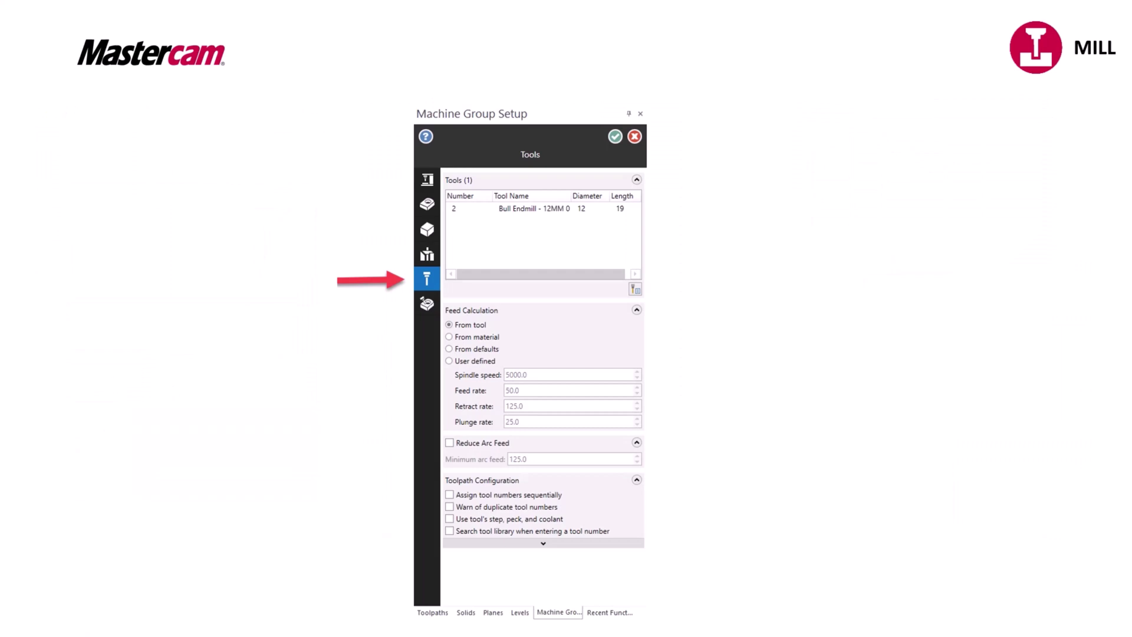
{"action": "key", "text": "Right"}
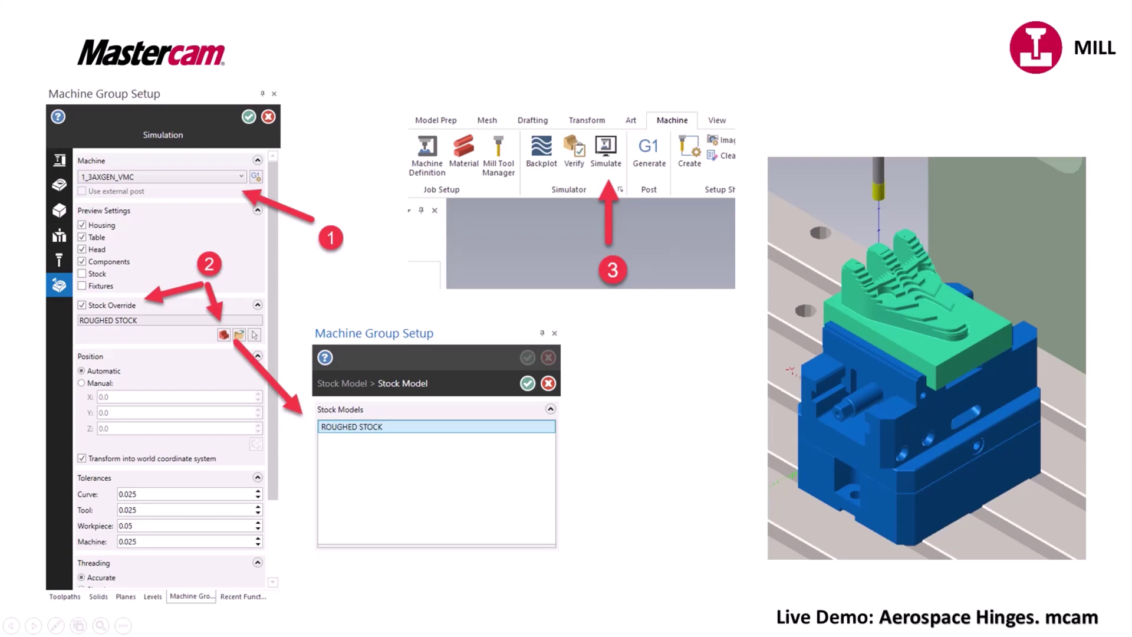
In Mastercam's Machine Group Setup, assign the hinge solid as Master Model and go to Stock Setup
{"action": "key", "text": "alt+Tab"}
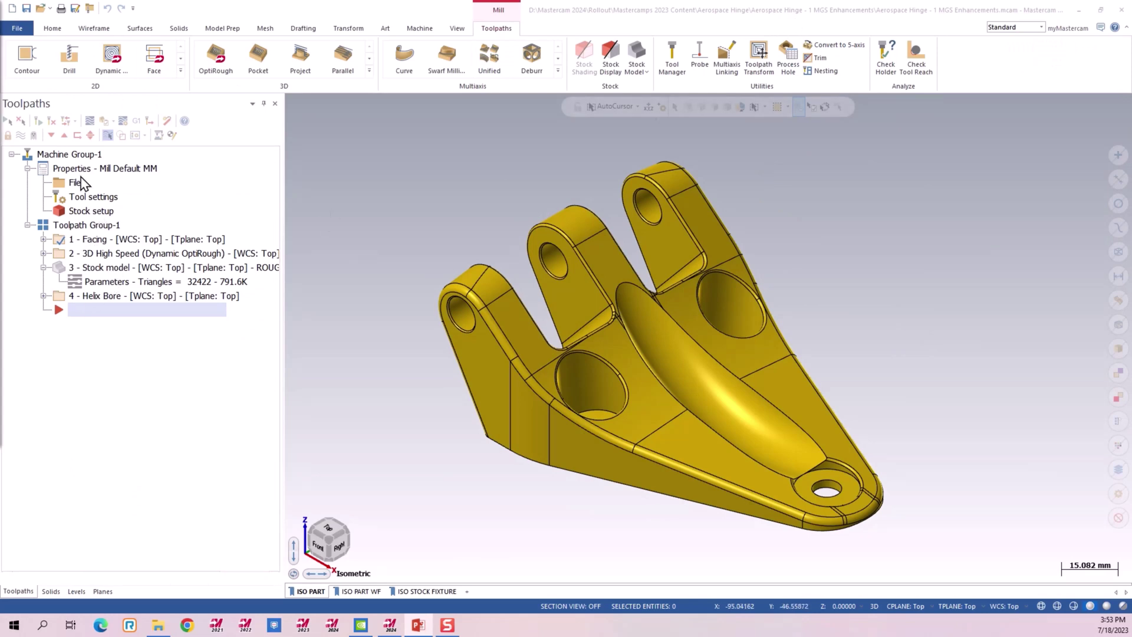
{"action": "left_click", "coordinate": [76, 184]}
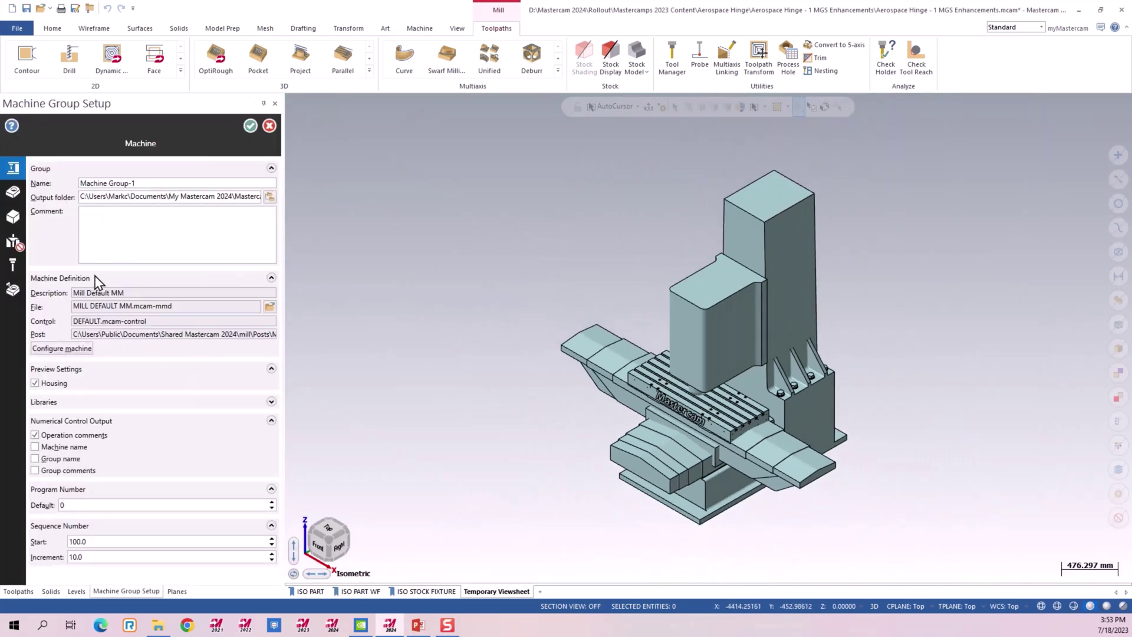
{"action": "left_click", "coordinate": [12, 191]}
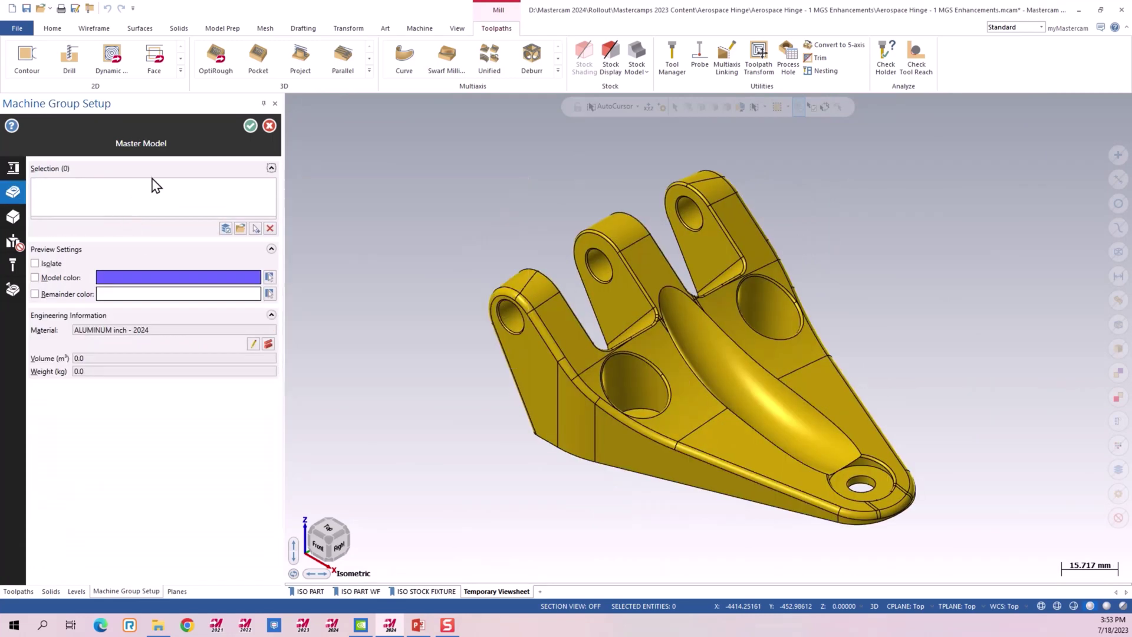
{"action": "left_click", "coordinate": [255, 229]}
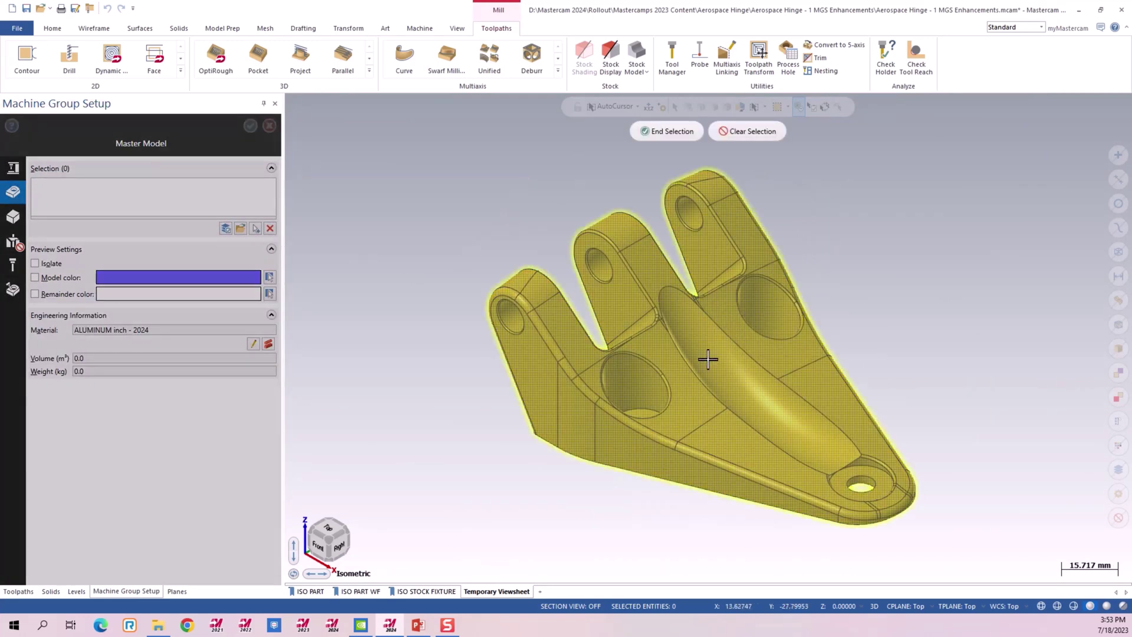
{"action": "left_click", "coordinate": [665, 131]}
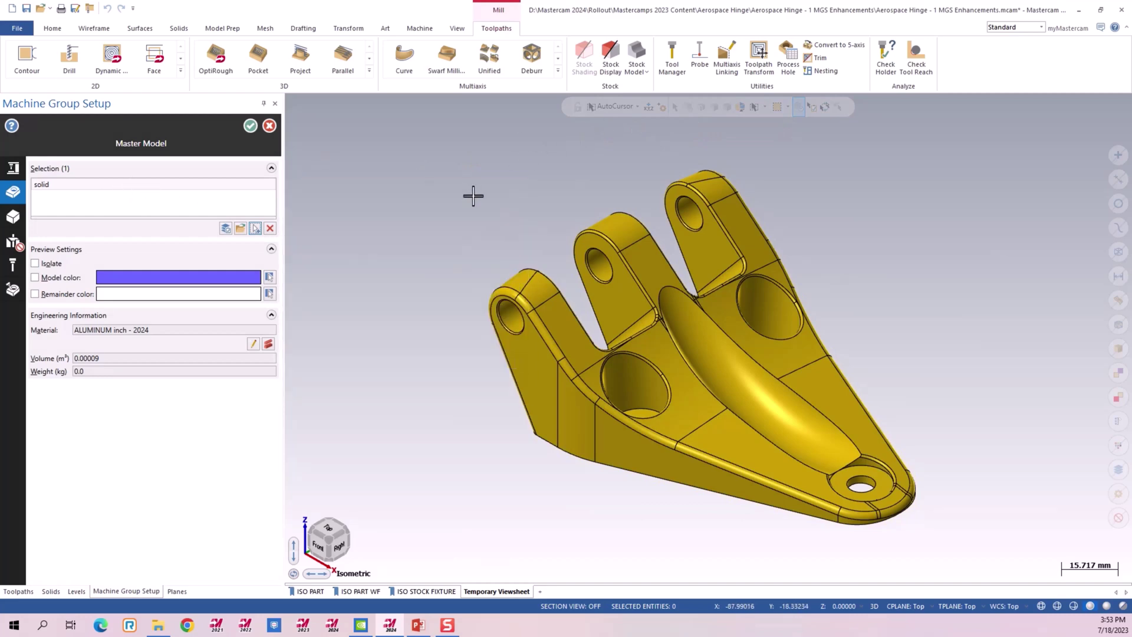
{"action": "left_click", "coordinate": [20, 212]}
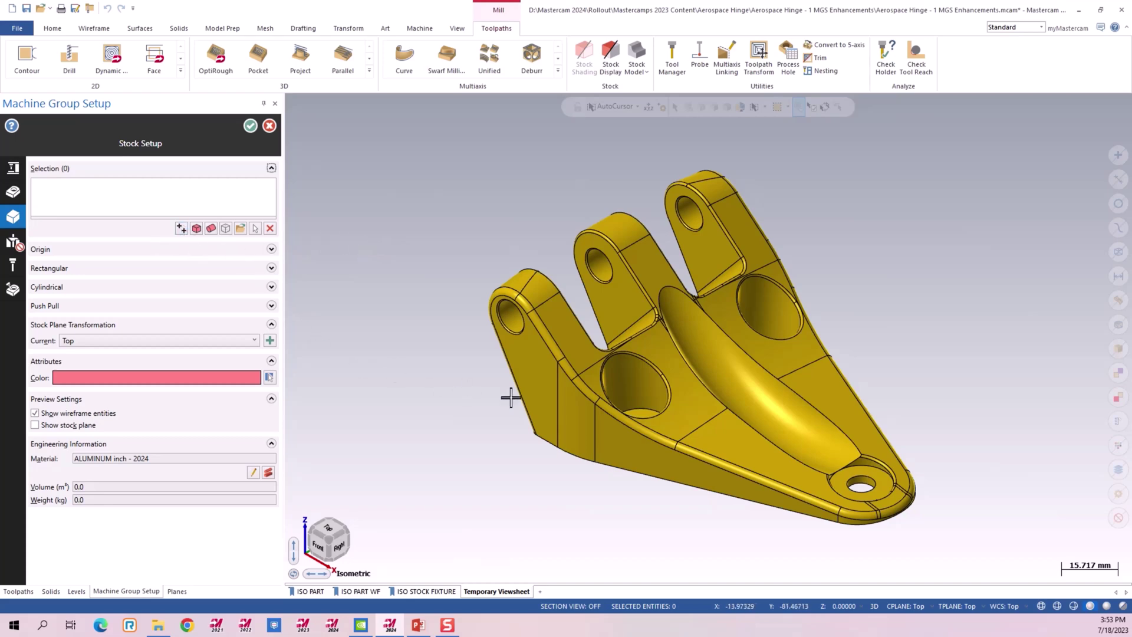
From Top view, draw a 146.383 × 91.340 rectangular stock by two corners around the hinge
{"action": "key", "text": "alt+1"}
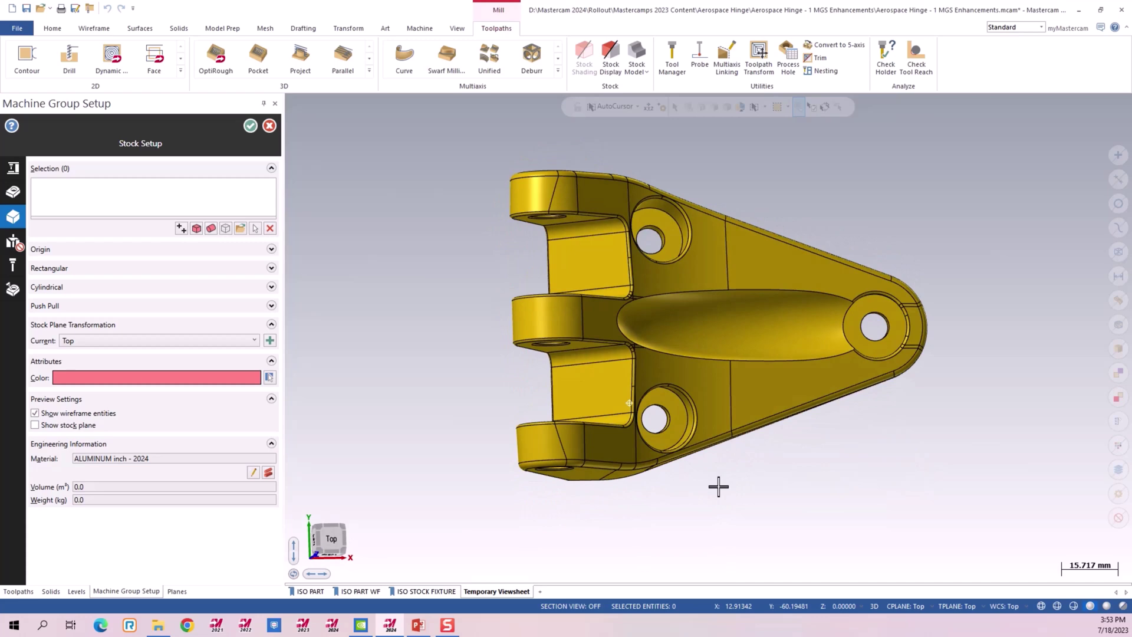
{"action": "middle_click_drag", "start_coordinate": [718, 487], "coordinate": [728, 486]}
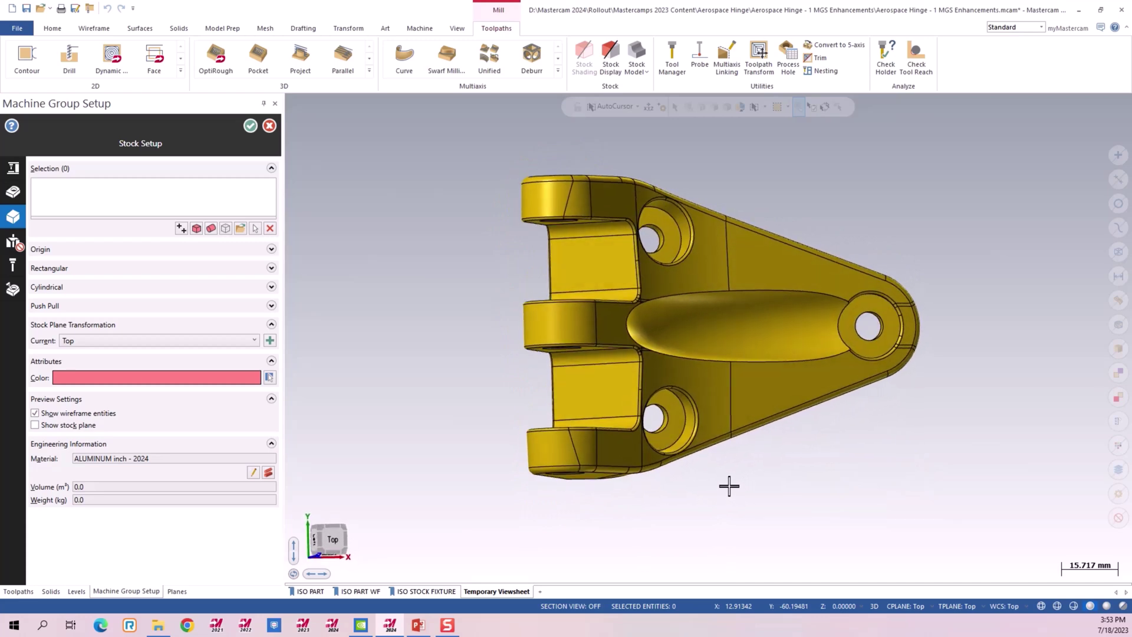
{"action": "left_click", "coordinate": [197, 229]}
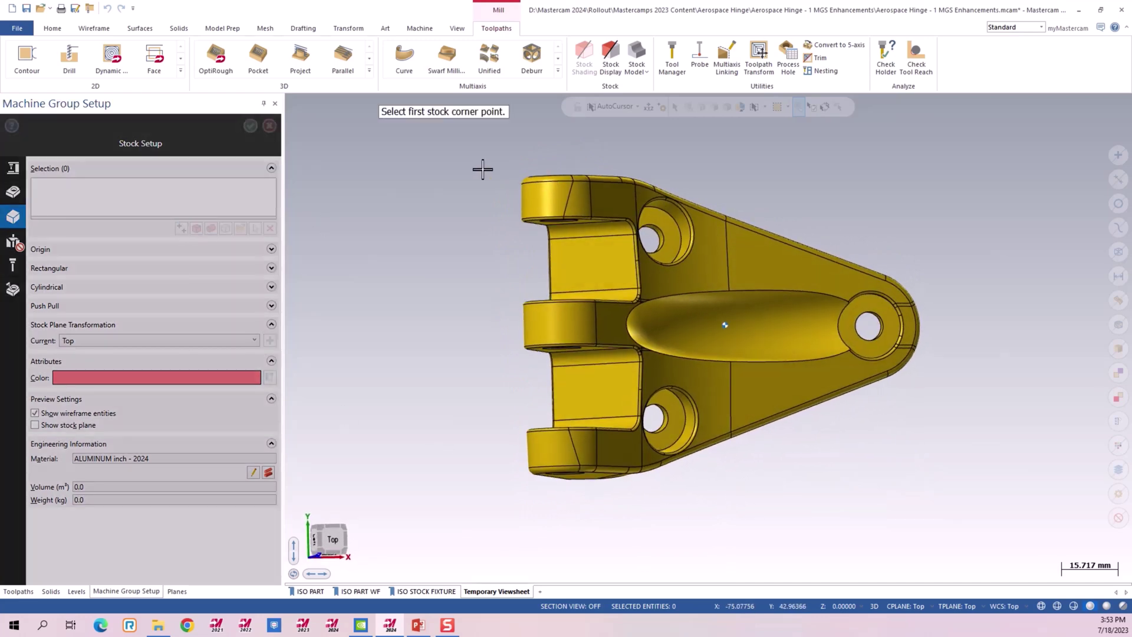
{"action": "left_click", "coordinate": [466, 164]}
{"action": "left_click", "coordinate": [987, 489]}
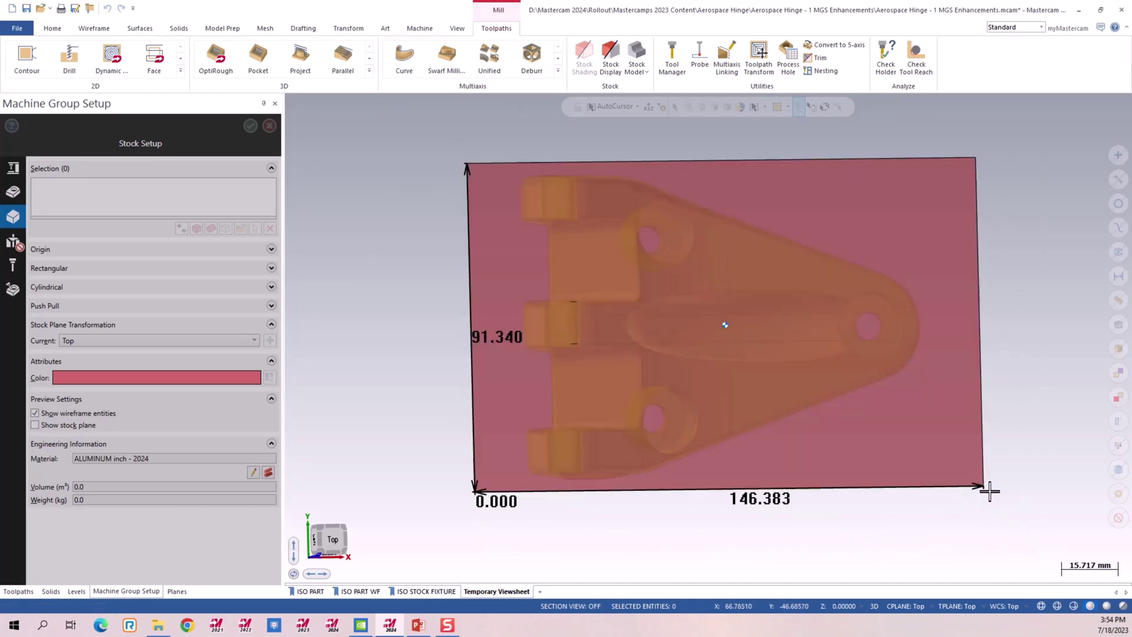
Push-pull the flat stock's face to give it a 50 mm height
{"action": "middle_click_drag", "start_coordinate": [811, 391], "coordinate": [883, 354]}
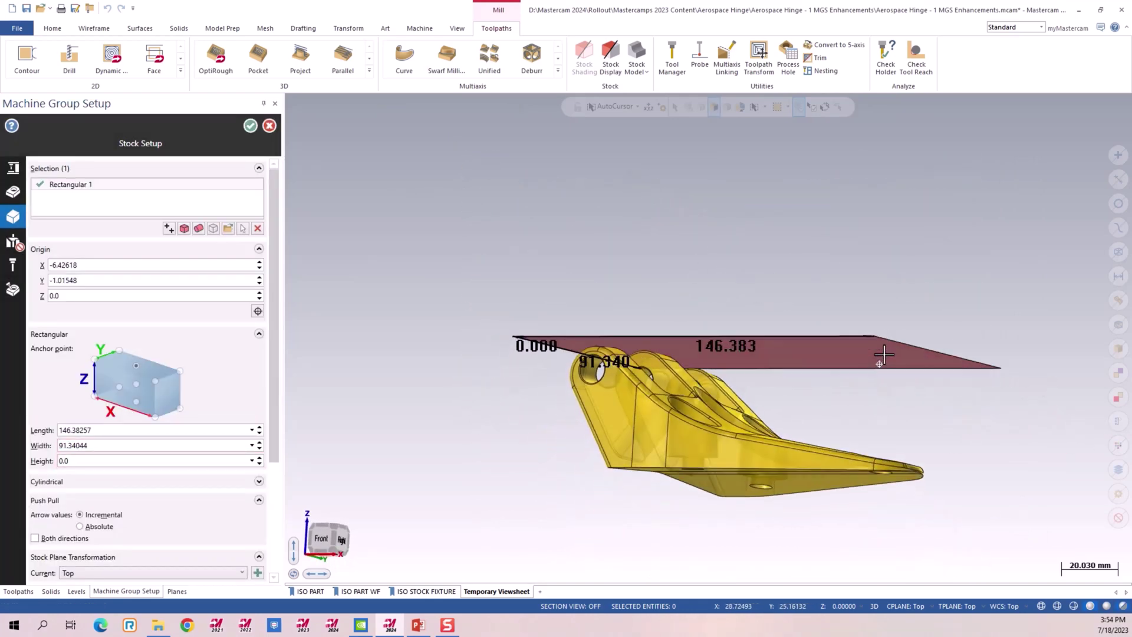
{"action": "left_click", "coordinate": [756, 356]}
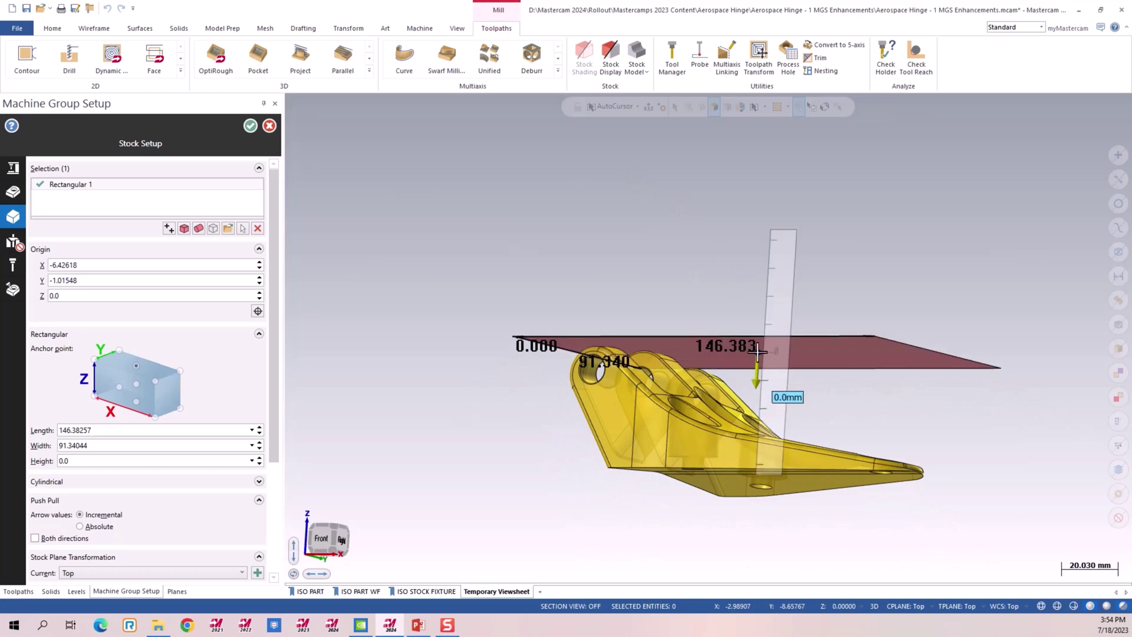
{"action": "left_click_drag", "start_coordinate": [757, 351], "coordinate": [718, 510]}
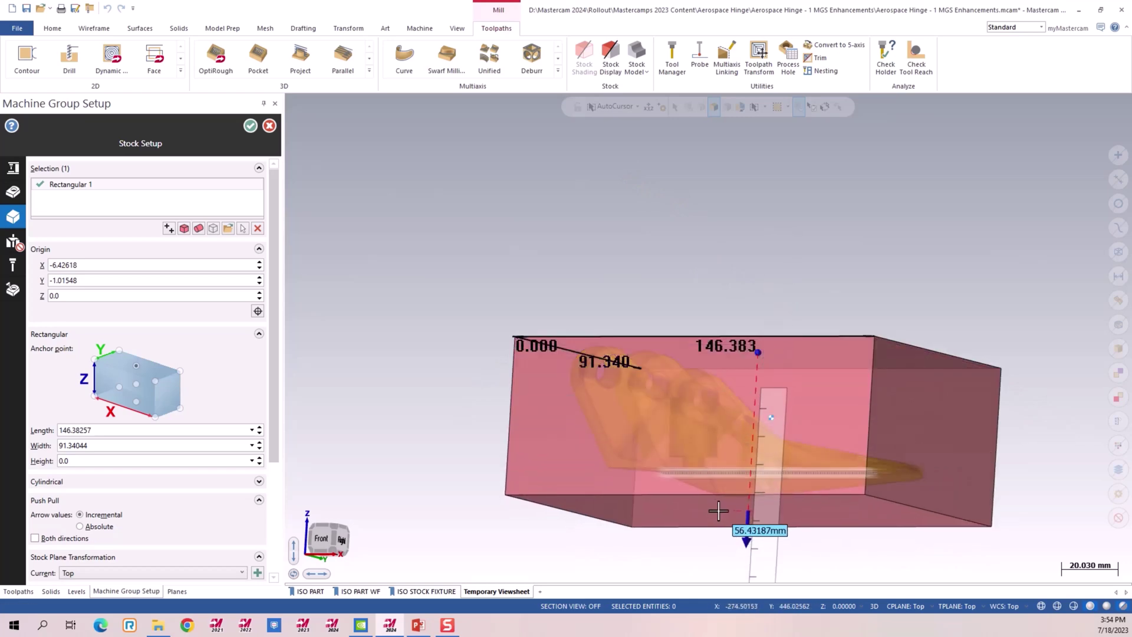
{"action": "type", "text": "50"}
{"action": "key", "text": "Return"}
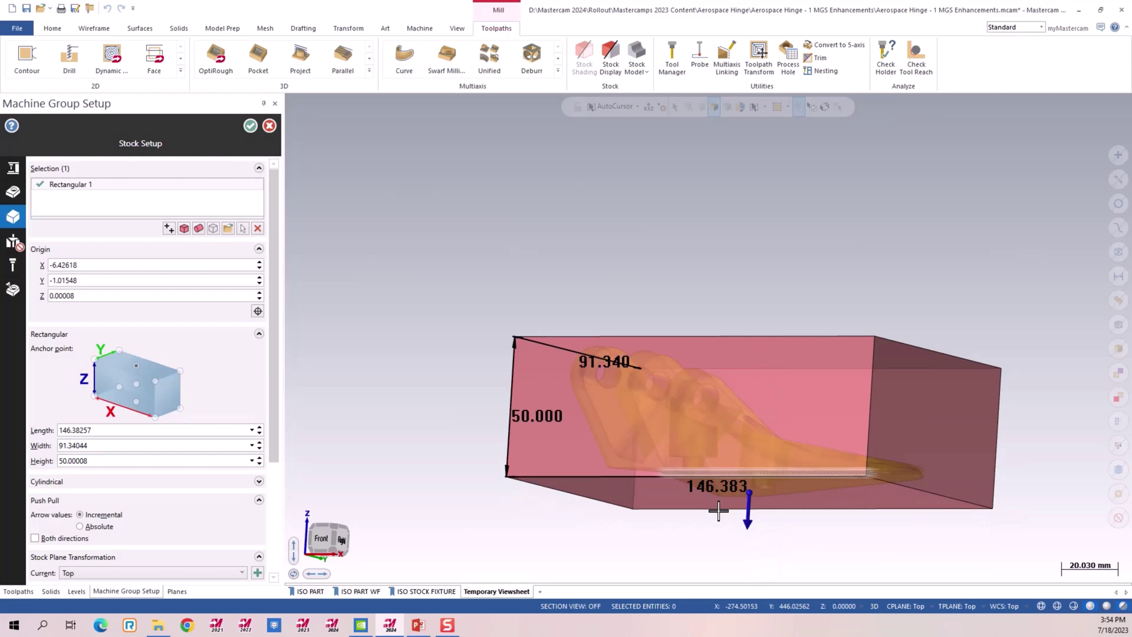
{"action": "middle_click_drag", "start_coordinate": [718, 511], "coordinate": [726, 463]}
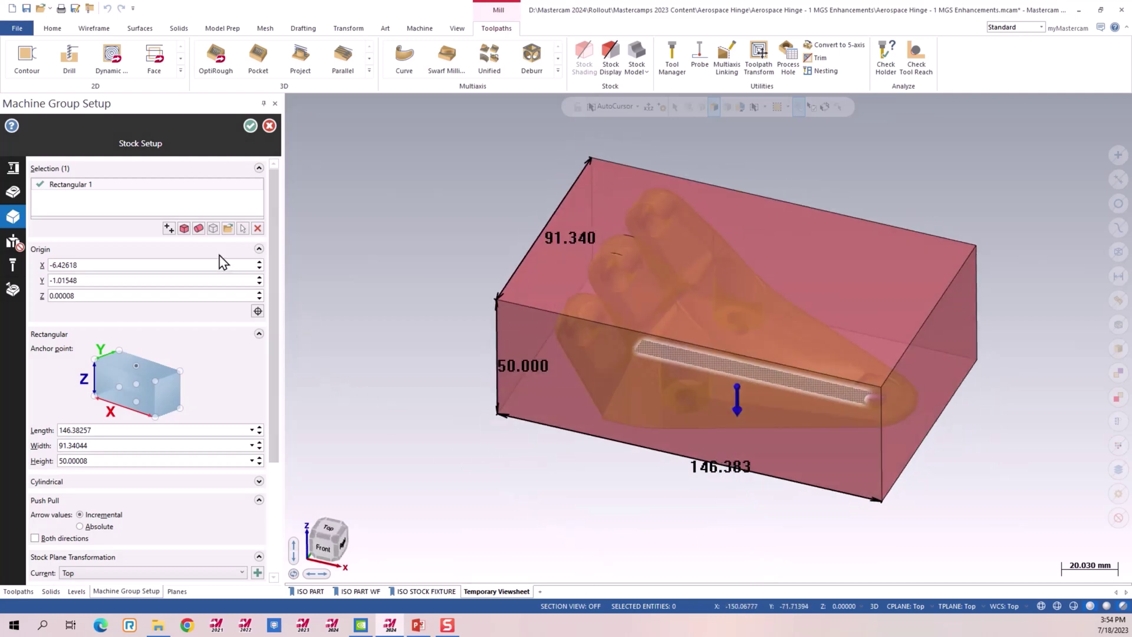
Delete the old stock and create a rectangular bounding-box stock around the hinge solid
{"action": "left_click", "coordinate": [258, 228]}
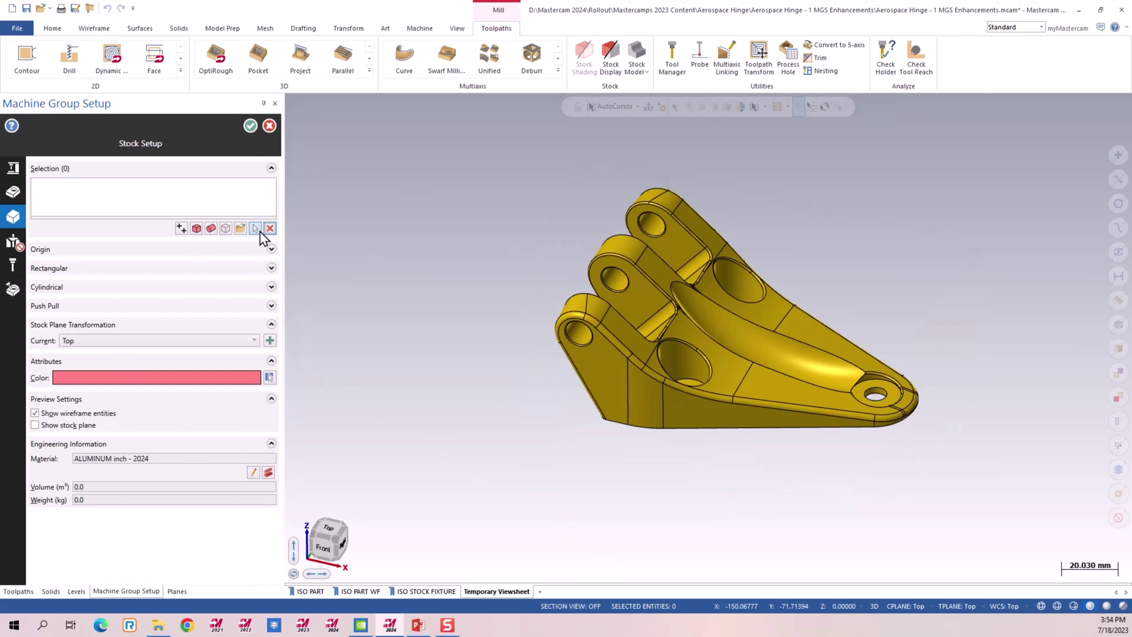
{"action": "left_click", "coordinate": [197, 230]}
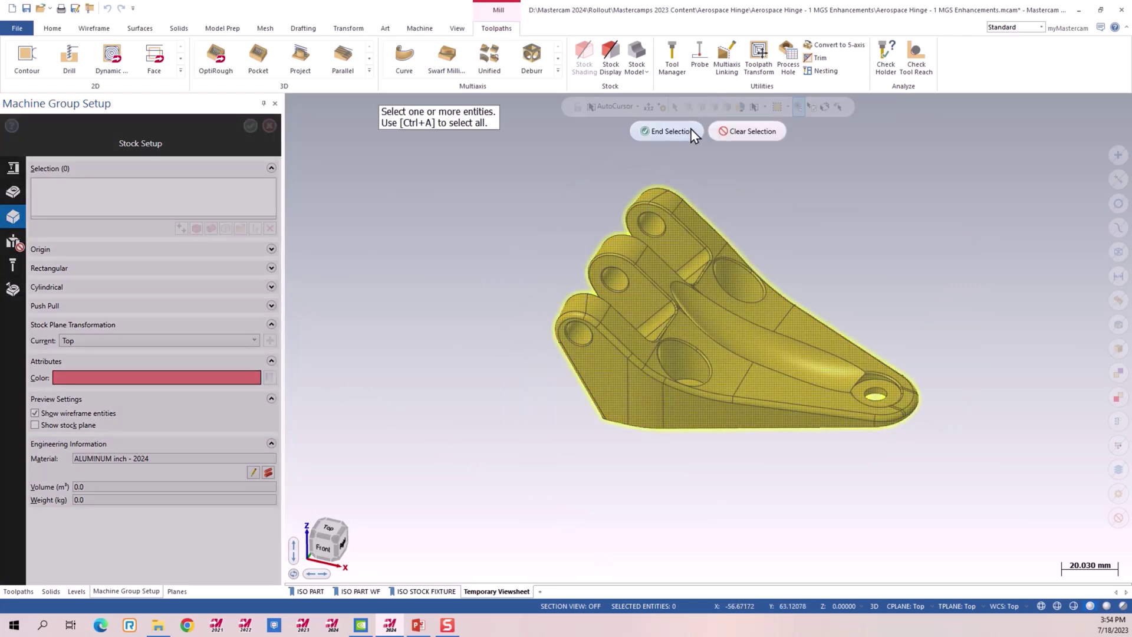
{"action": "left_click", "coordinate": [669, 132]}
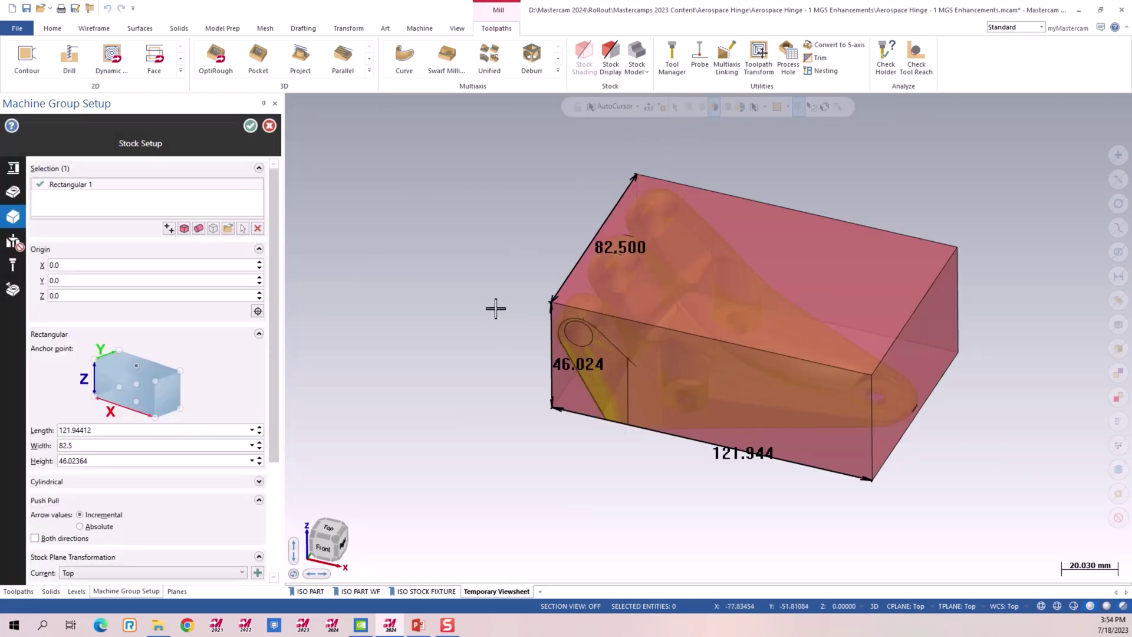
With Both directions on, push-pull the stock's length and width out by 10 mm
{"action": "left_click", "coordinate": [55, 539]}
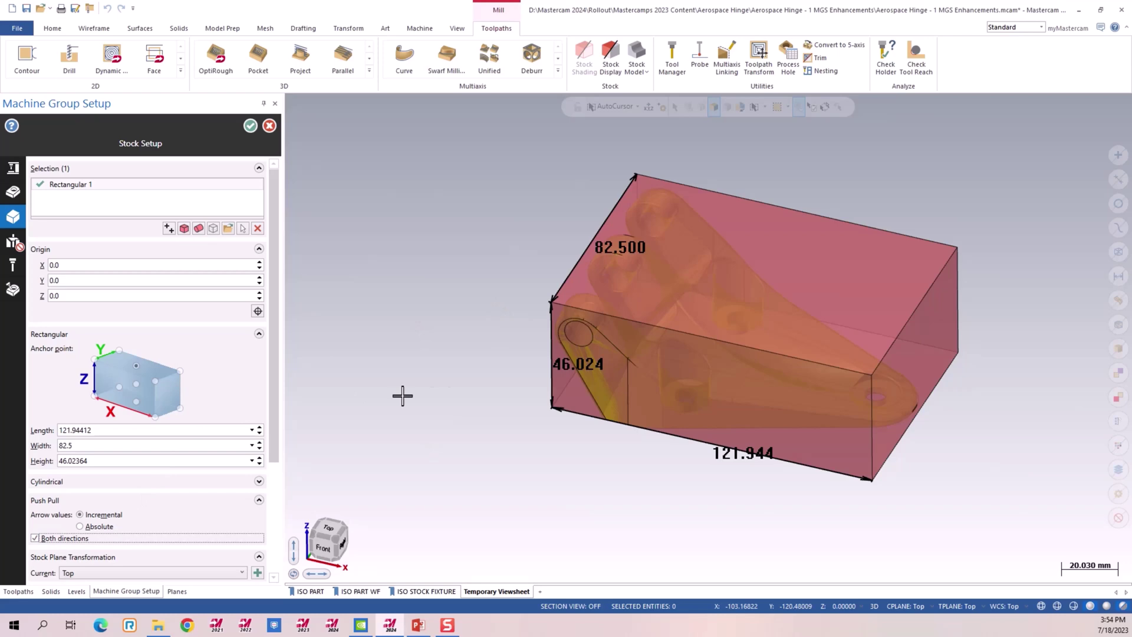
{"action": "left_click", "coordinate": [919, 381]}
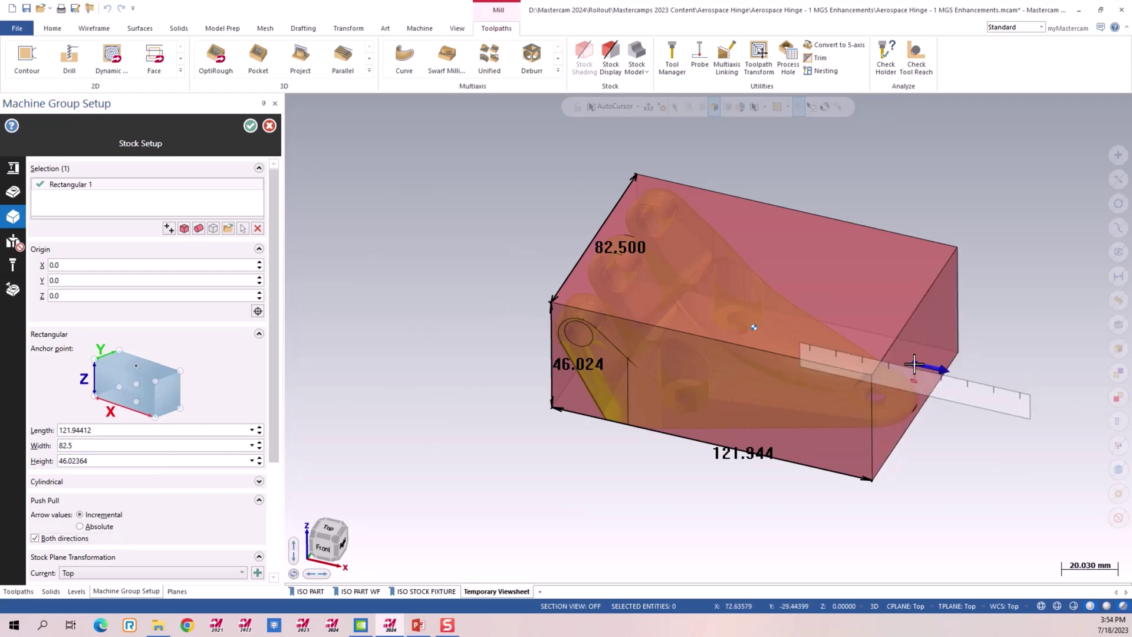
{"action": "left_click_drag", "start_coordinate": [914, 365], "coordinate": [942, 386]}
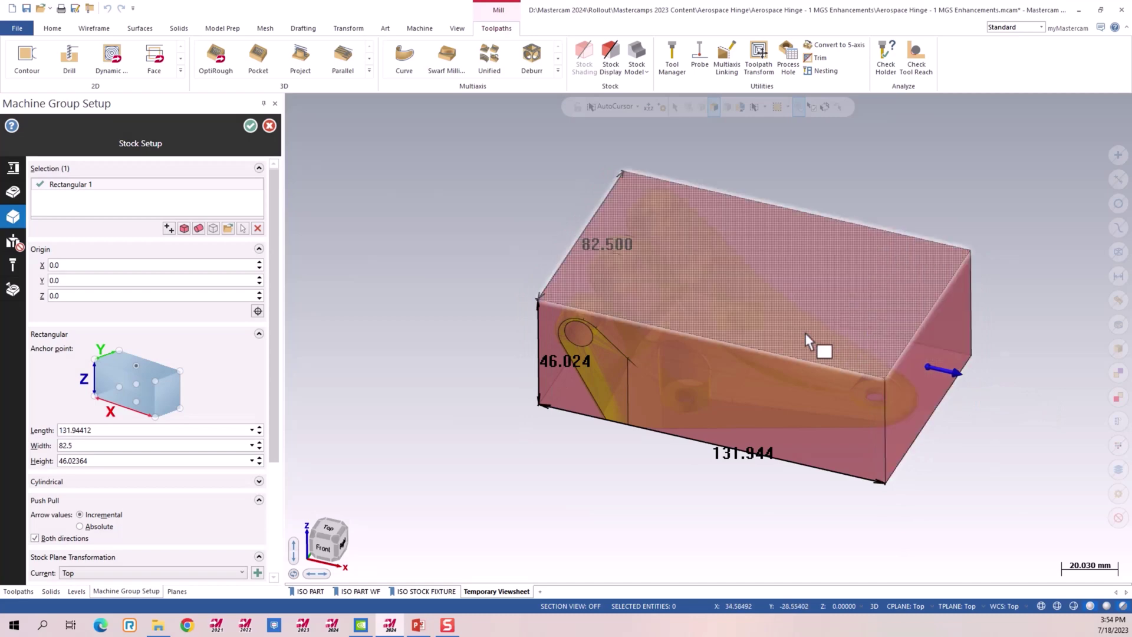
{"action": "left_click", "coordinate": [702, 406]}
{"action": "left_click_drag", "start_coordinate": [702, 407], "coordinate": [694, 433]}
{"action": "type", "text": "10"}
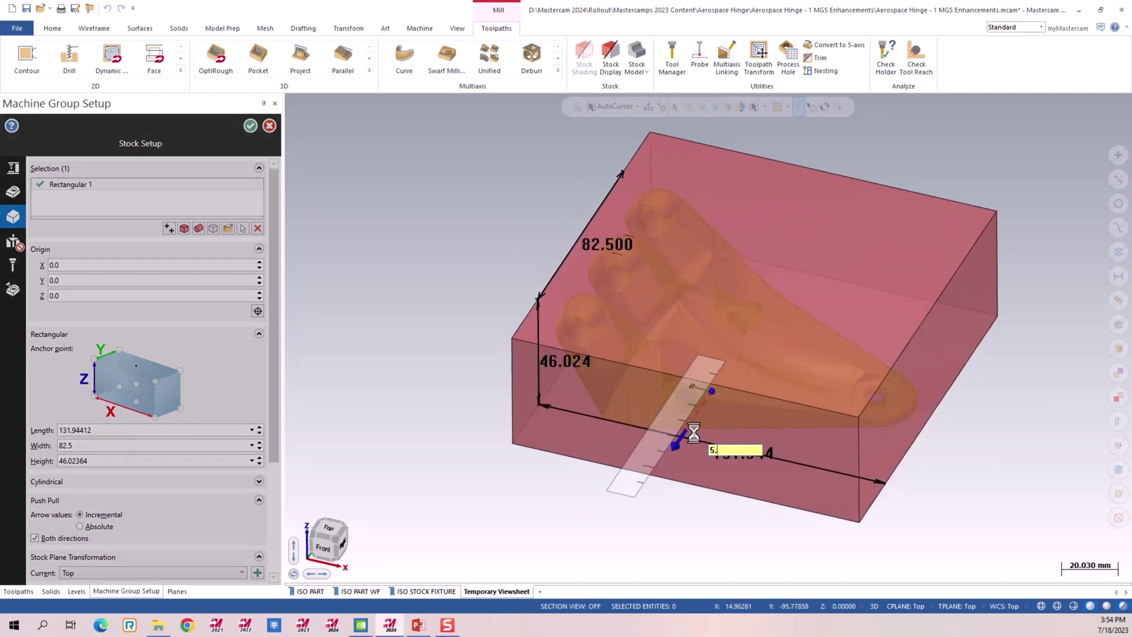
{"action": "key", "text": "Return"}
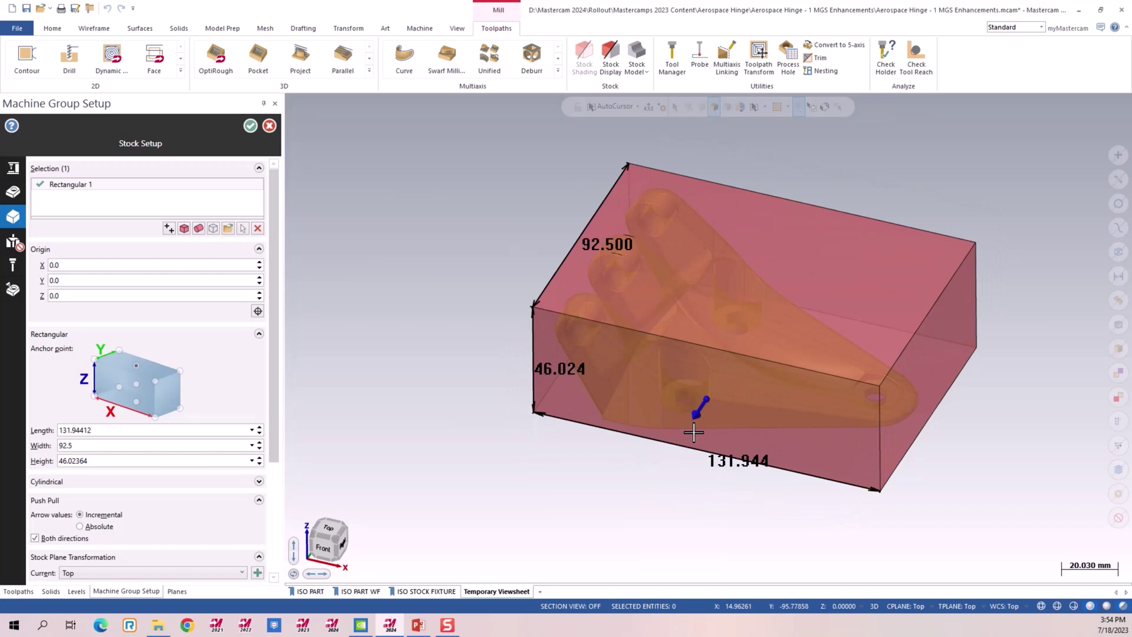
Turn off Both directions and raise the stock's top face by 2 mm
{"action": "left_click", "coordinate": [77, 538]}
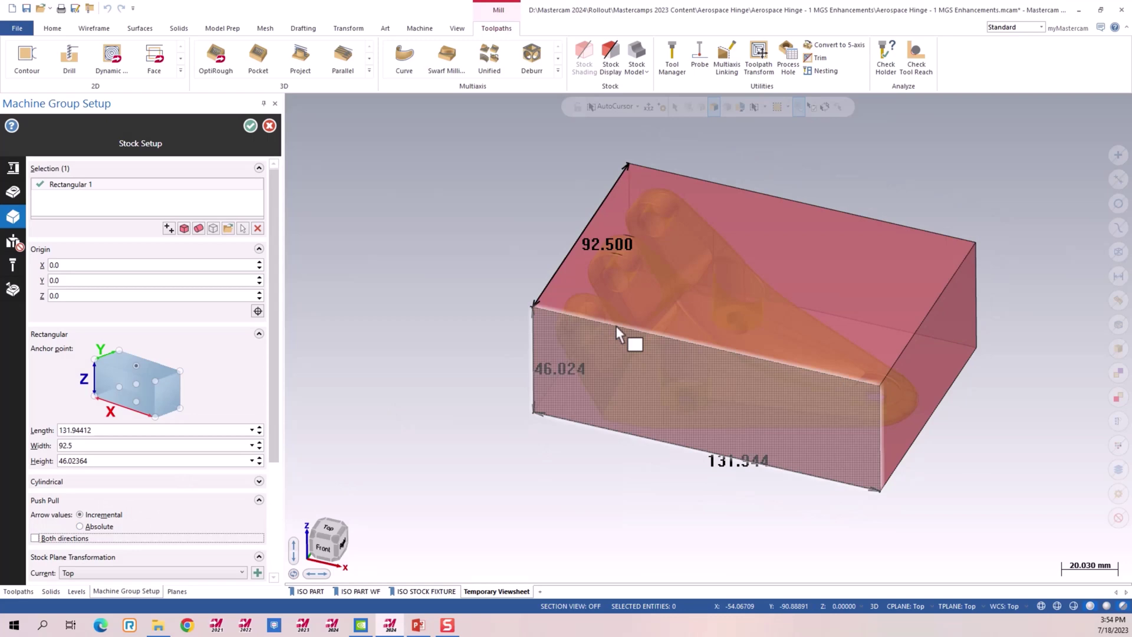
{"action": "mouse_move", "coordinate": [718, 263]}
{"action": "left_click_drag", "start_coordinate": [747, 259], "coordinate": [748, 235]}
{"action": "type", "text": "2."}
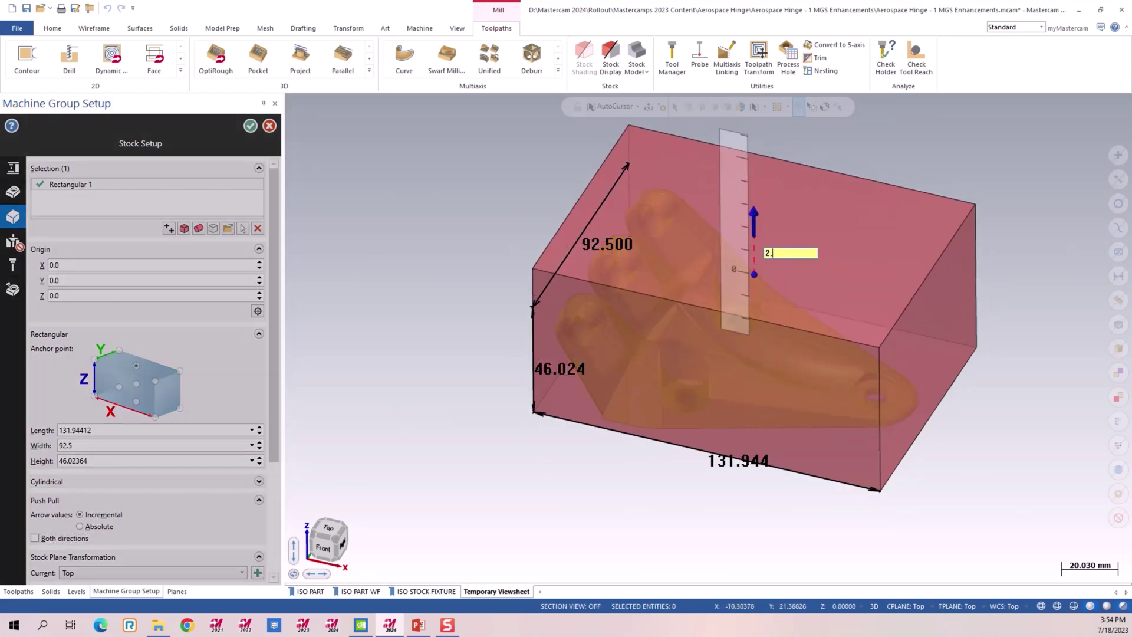
{"action": "key", "text": "Return"}
Pull the stock's bottom face down so the stock is 62.407 mm tall
{"action": "middle_click_drag", "start_coordinate": [759, 231], "coordinate": [814, 538]}
{"action": "left_click_drag", "start_coordinate": [766, 543], "coordinate": [765, 558]}
{"action": "scroll", "coordinate": [605, 210], "scroll_direction": "down", "scroll_amount": 3}
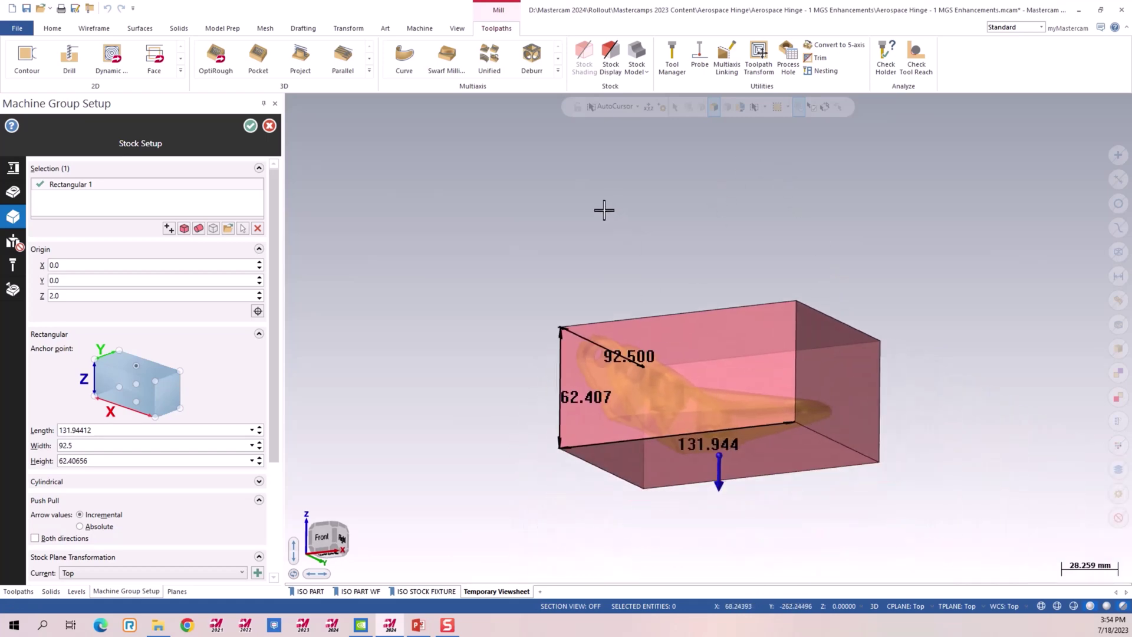
{"action": "middle_click_drag", "start_coordinate": [715, 498], "coordinate": [808, 432]}
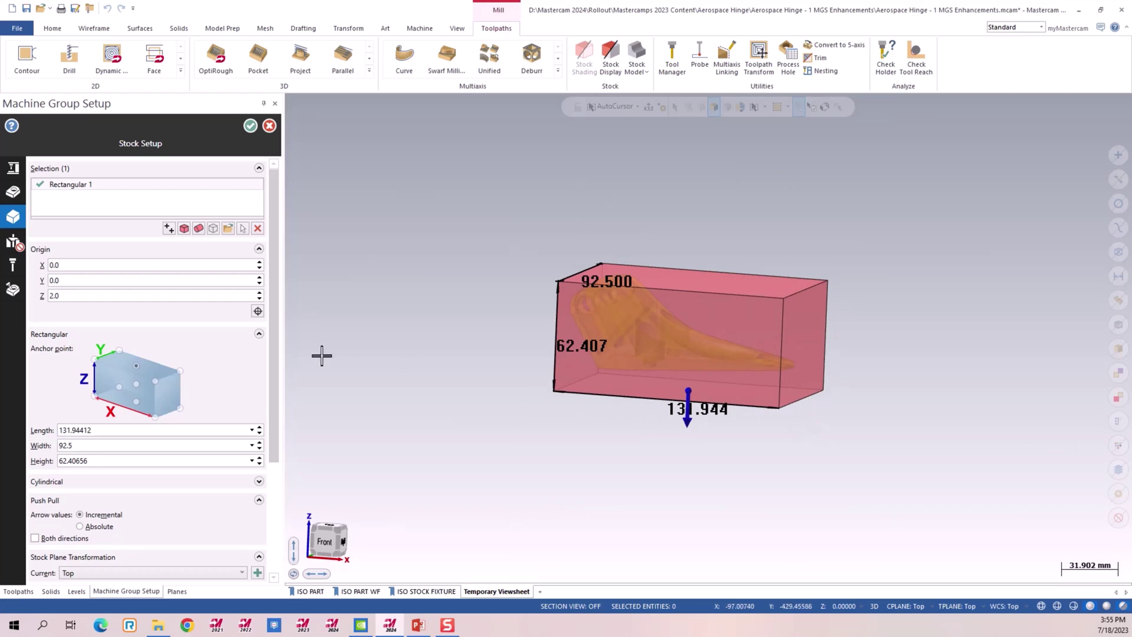
{"action": "middle_click_drag", "start_coordinate": [322, 355], "coordinate": [520, 338]}
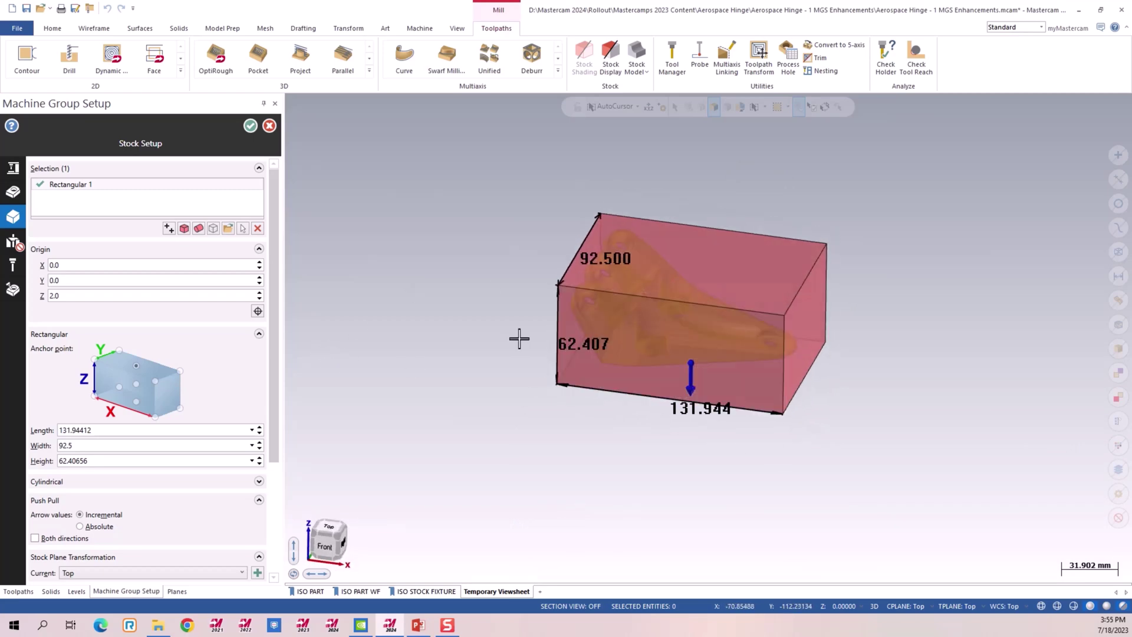
Set the stock Height to 60, Length to 132 and Width to 63
{"action": "left_click", "coordinate": [110, 461]}
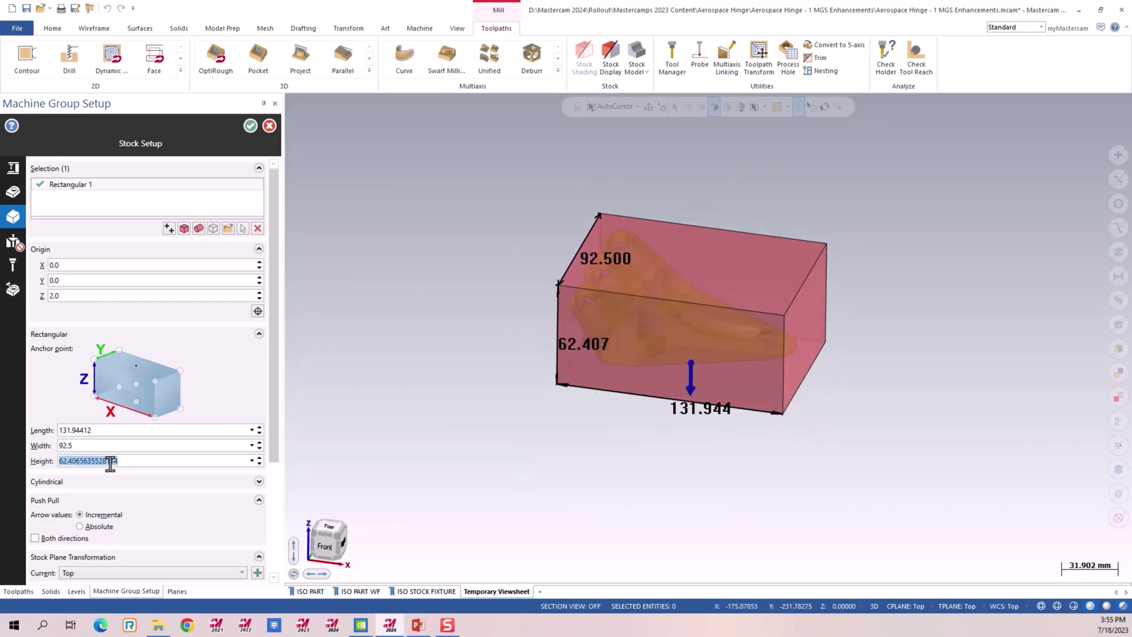
{"action": "type", "text": "60"}
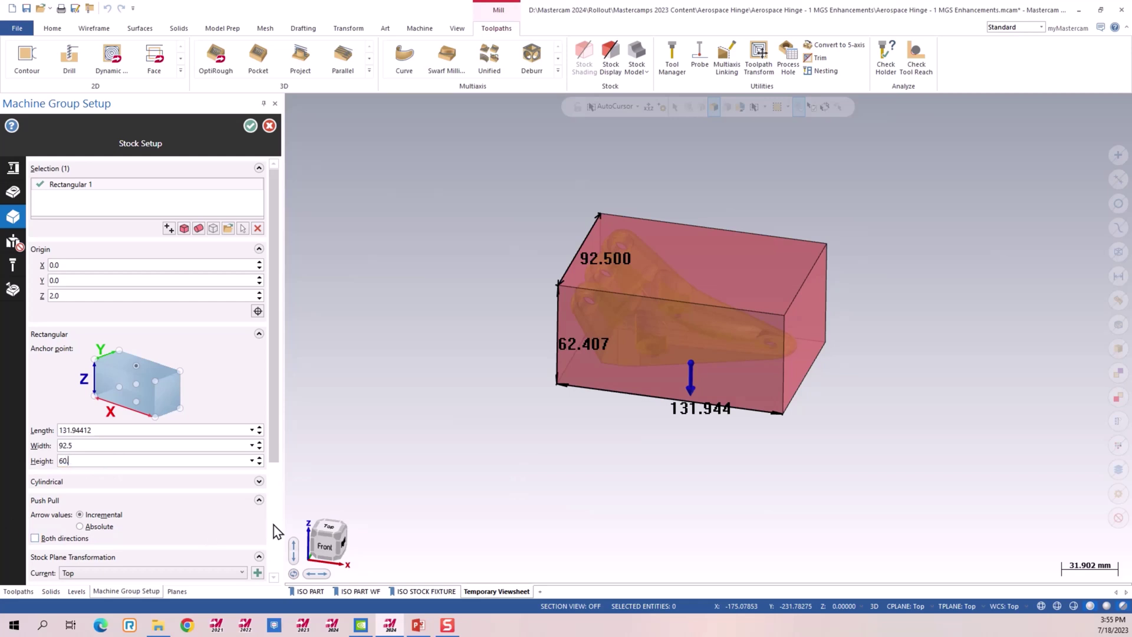
{"action": "key", "text": "Return"}
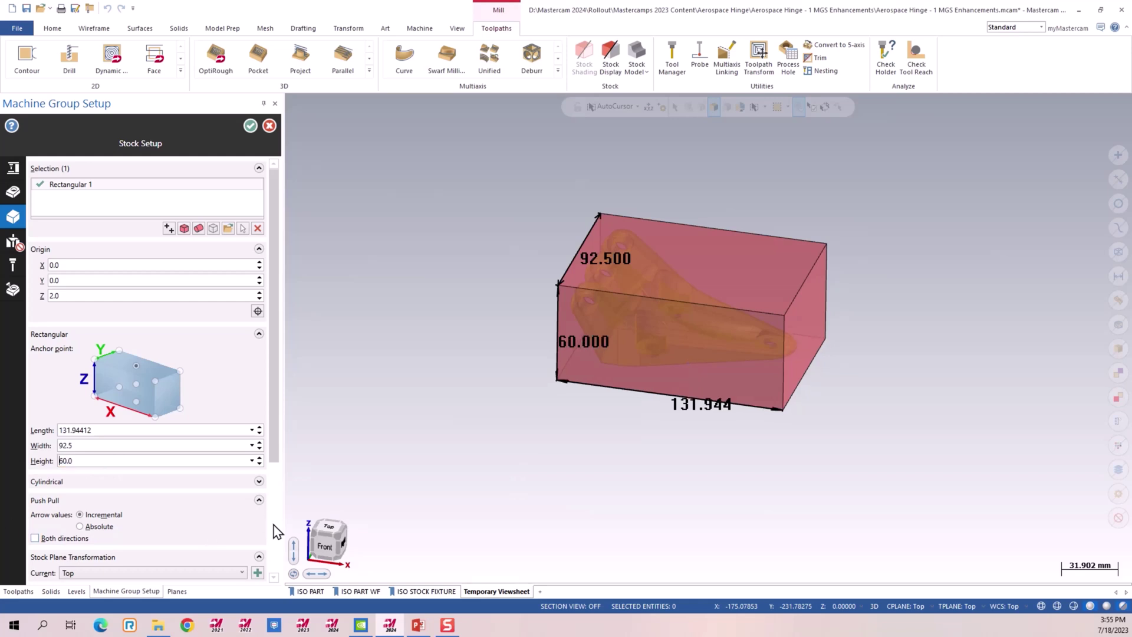
{"action": "double_click", "coordinate": [112, 429]}
{"action": "type", "text": "132"}
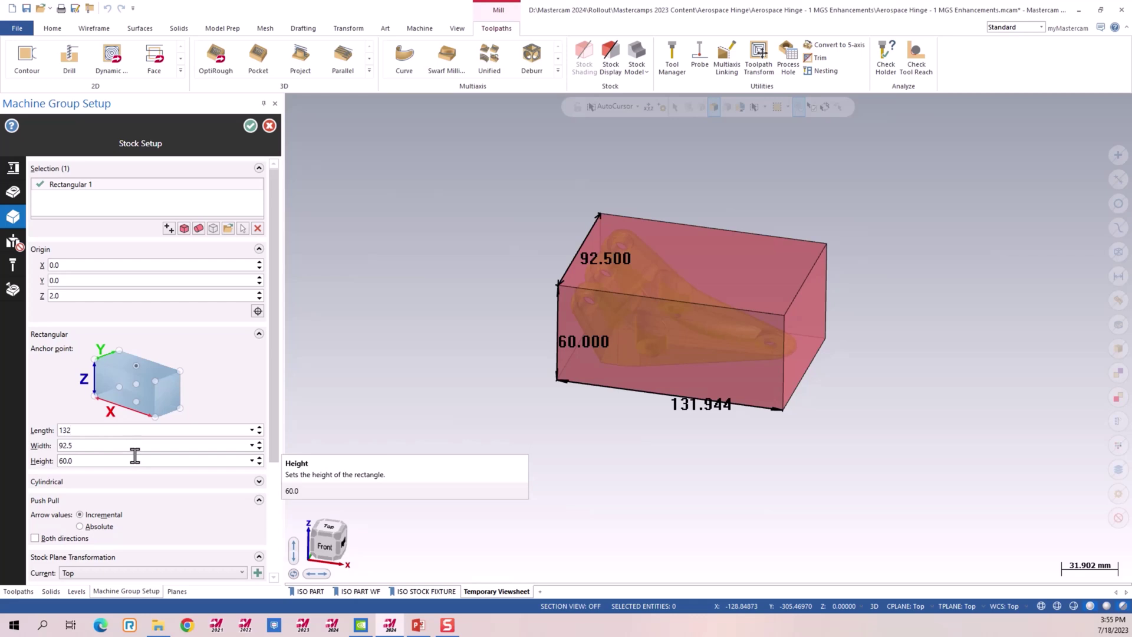
{"action": "key", "text": "Return"}
{"action": "double_click", "coordinate": [96, 445]}
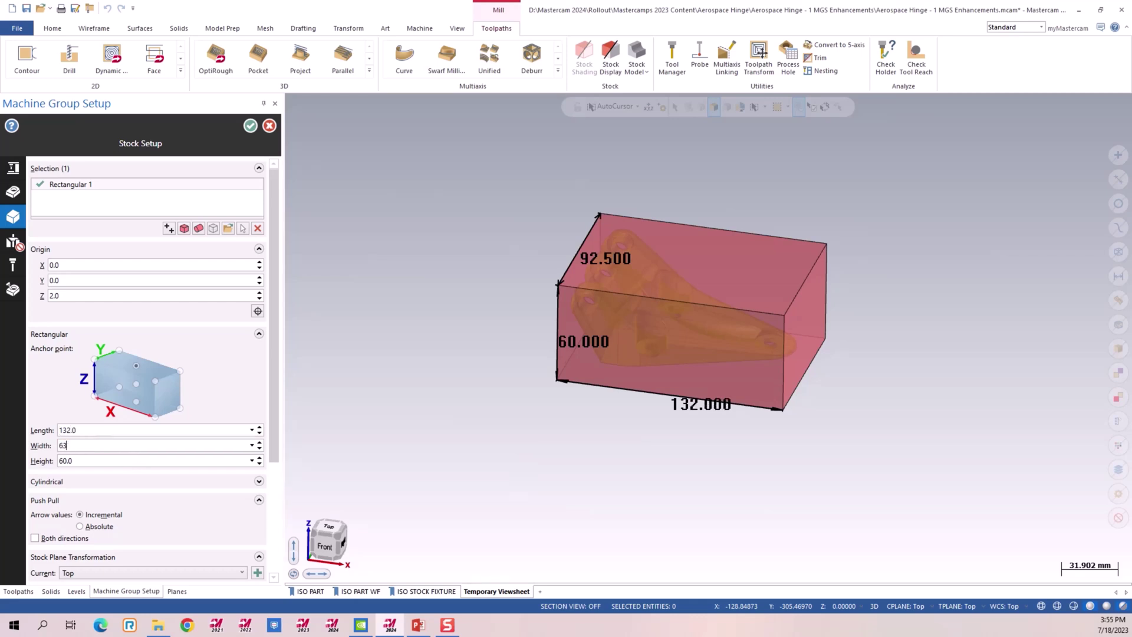
{"action": "type", "text": "63"}
{"action": "key", "text": "Return"}
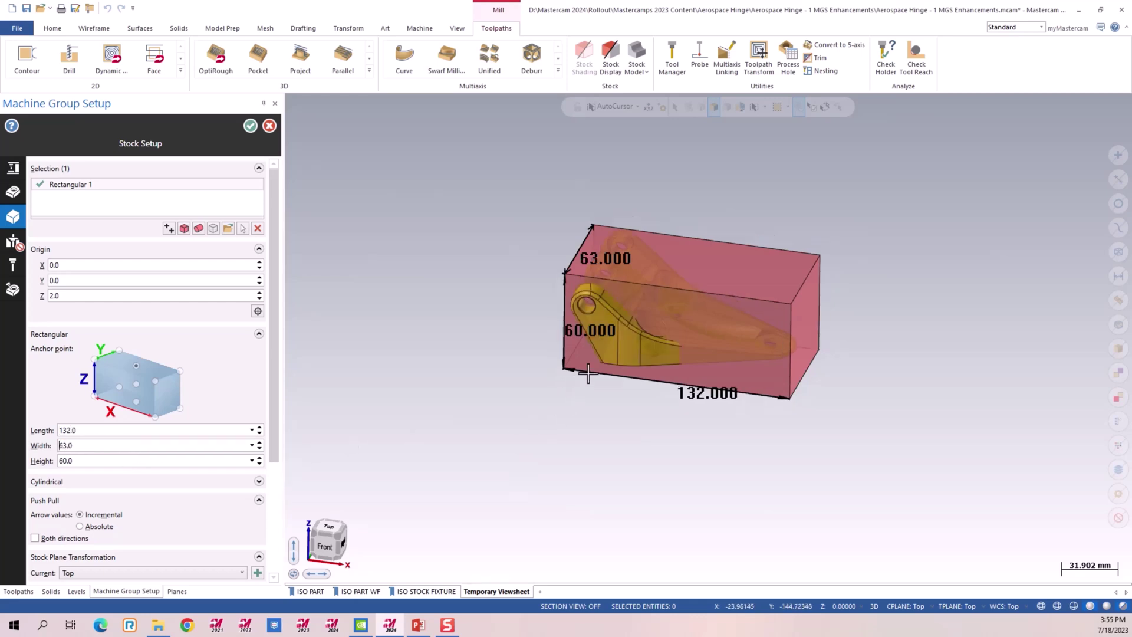
Add Rectangular 2 stock fitted around the hinge part, 121.944 × 82.5 × 46.024 mm
{"action": "scroll", "coordinate": [654, 307], "scroll_direction": "up", "scroll_amount": 2}
{"action": "middle_click_drag", "start_coordinate": [655, 306], "coordinate": [627, 324]}
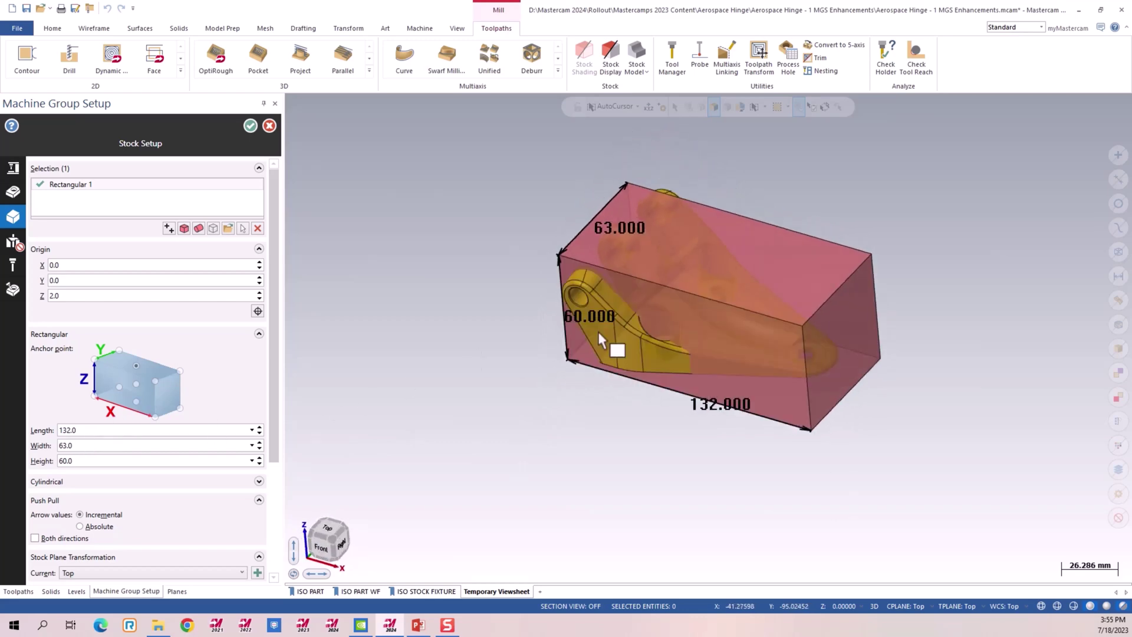
{"action": "mouse_move", "coordinate": [779, 288]}
{"action": "middle_mouse_down"}
{"action": "mouse_move", "coordinate": [695, 329]}
{"action": "mouse_move", "coordinate": [782, 294]}
{"action": "middle_mouse_up"}
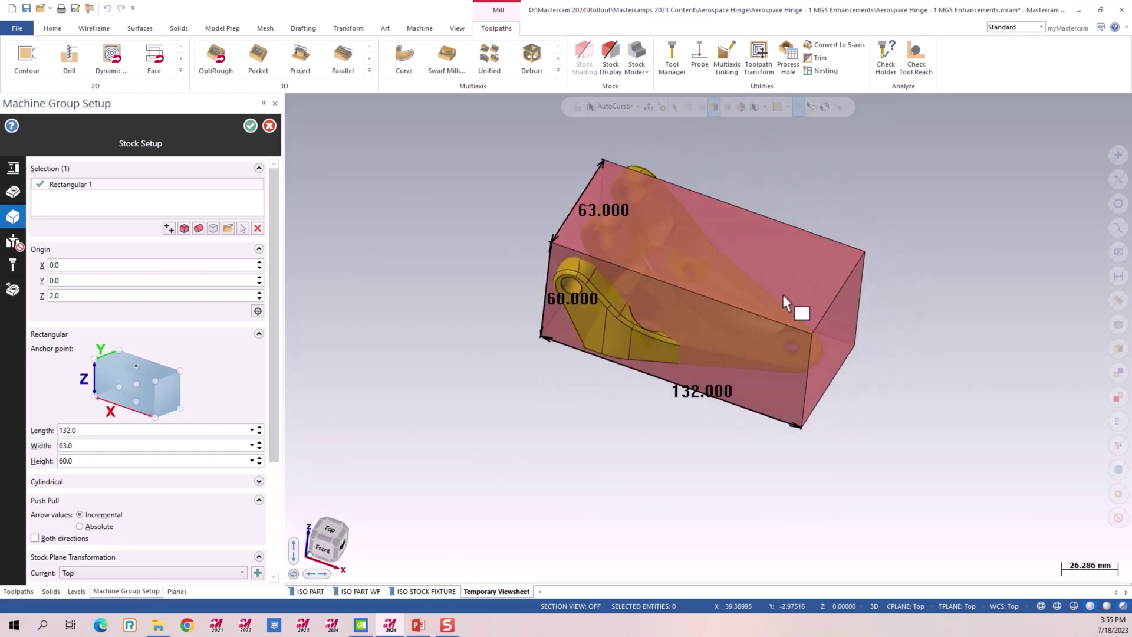
{"action": "left_click", "coordinate": [184, 228]}
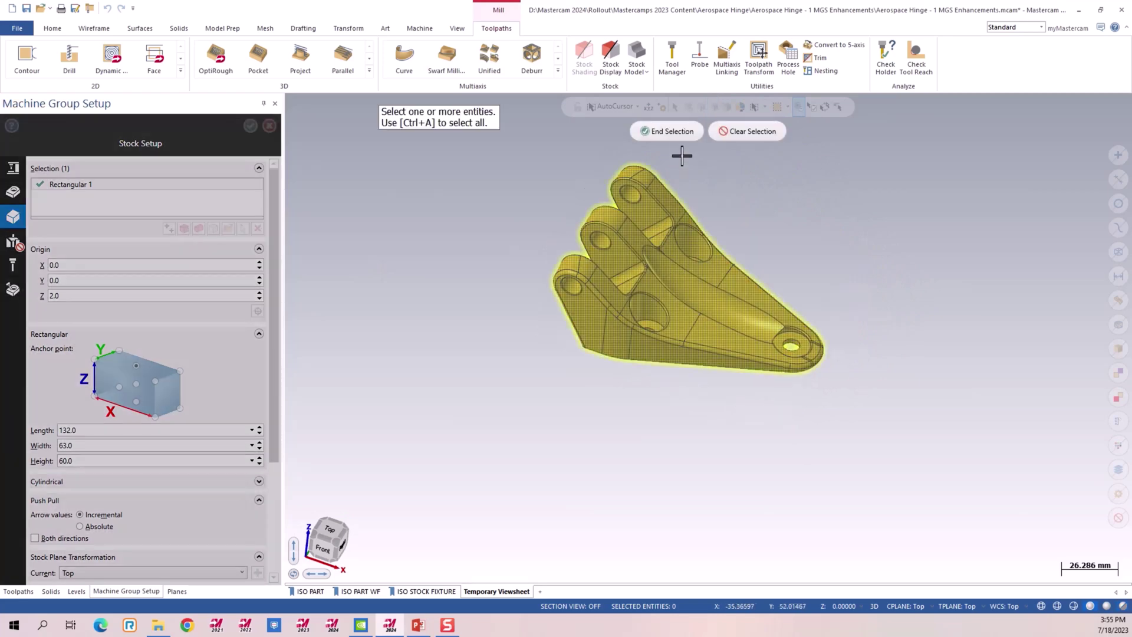
{"action": "left_click", "coordinate": [667, 131]}
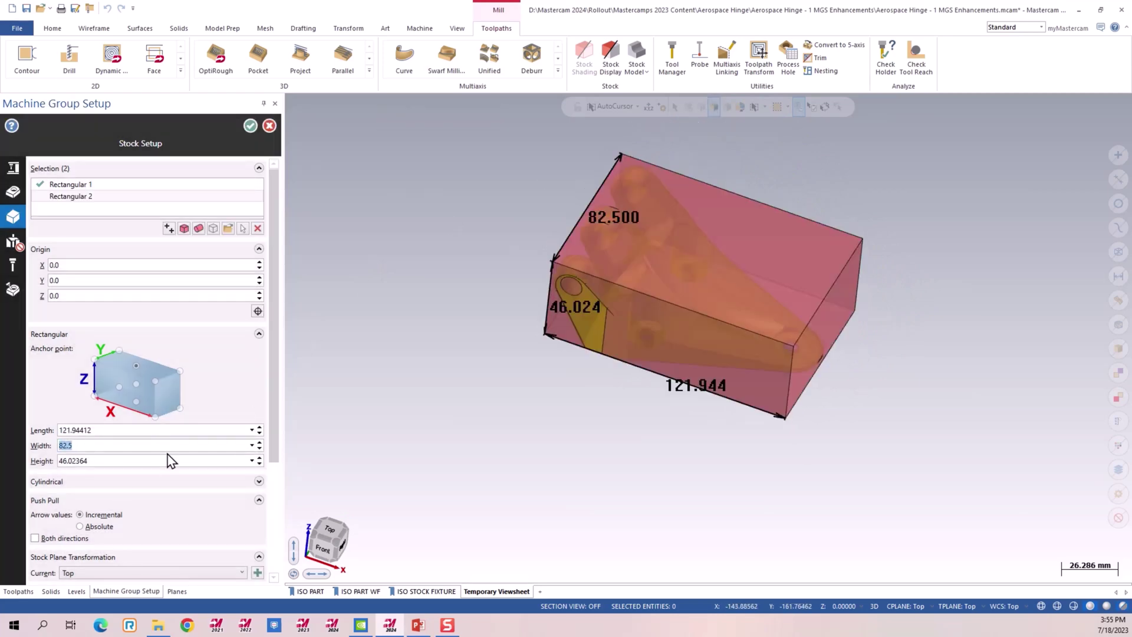
{"action": "middle_click_drag", "start_coordinate": [732, 396], "coordinate": [680, 285]}
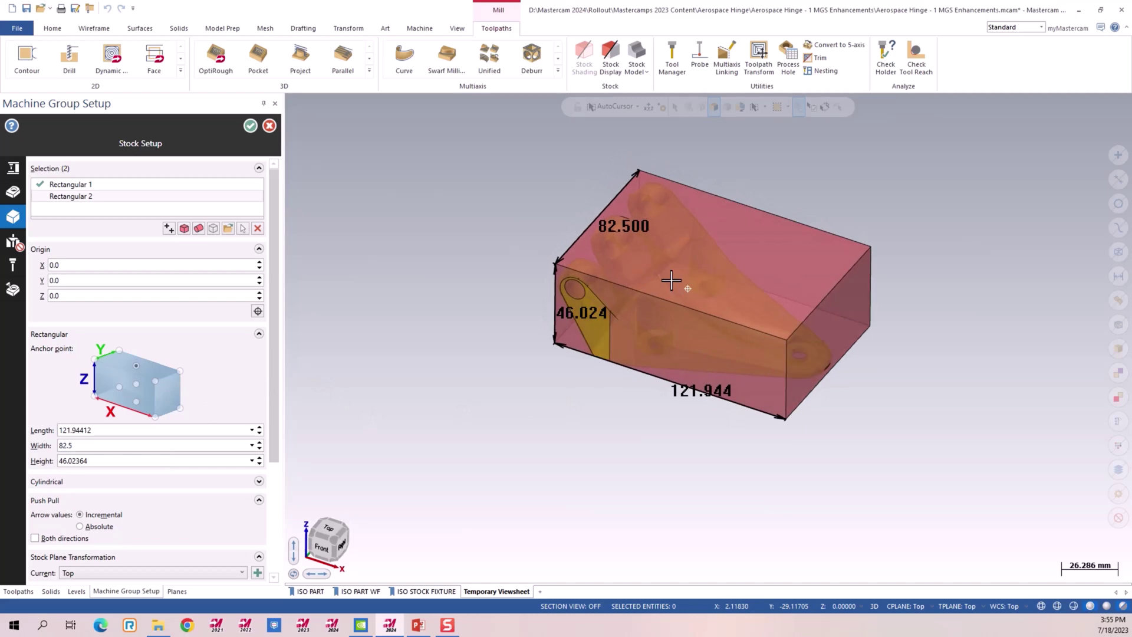
{"action": "scroll", "coordinate": [221, 406], "scroll_direction": "down", "scroll_amount": 3}
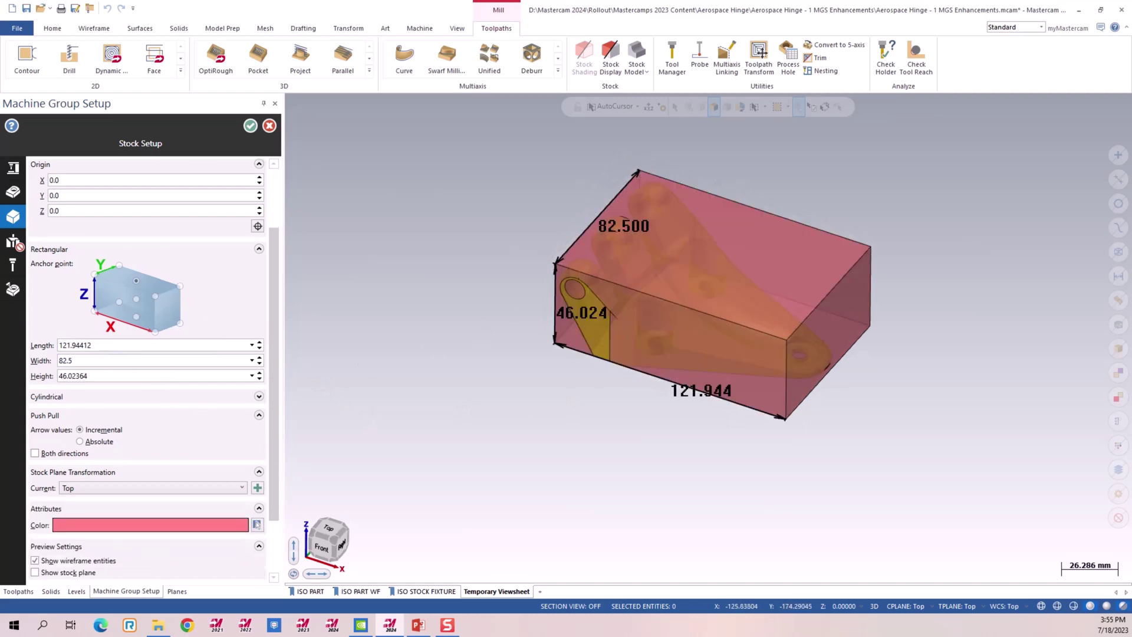
Enable fixtures and add the Lange Vise on level 1000 as workholding, then show Tools
{"action": "left_click", "coordinate": [19, 247]}
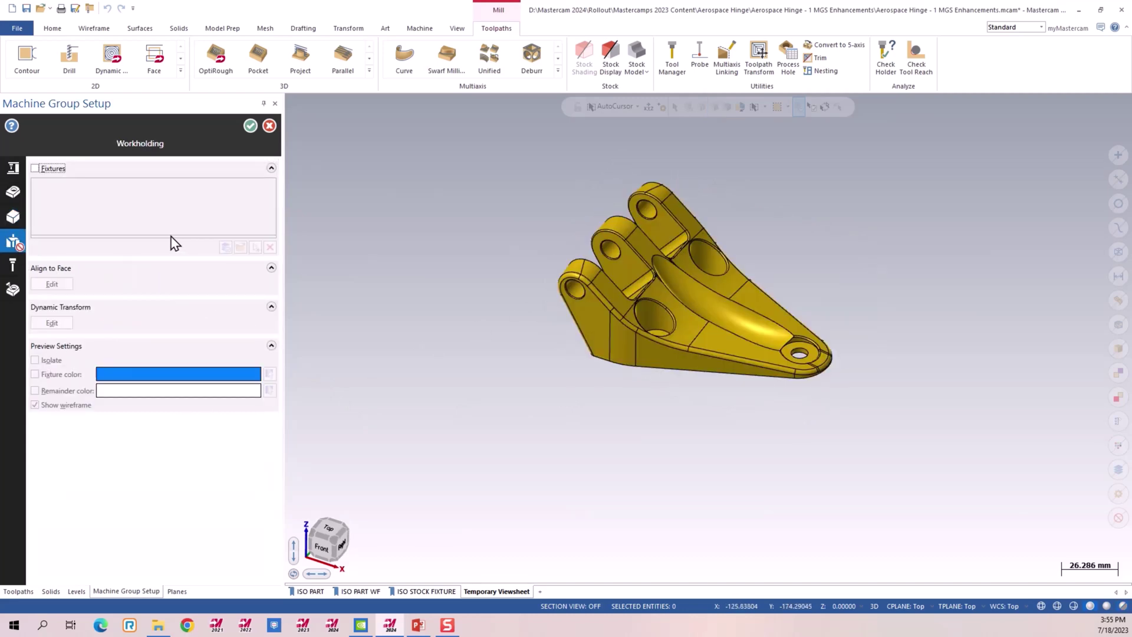
{"action": "left_click", "coordinate": [48, 169]}
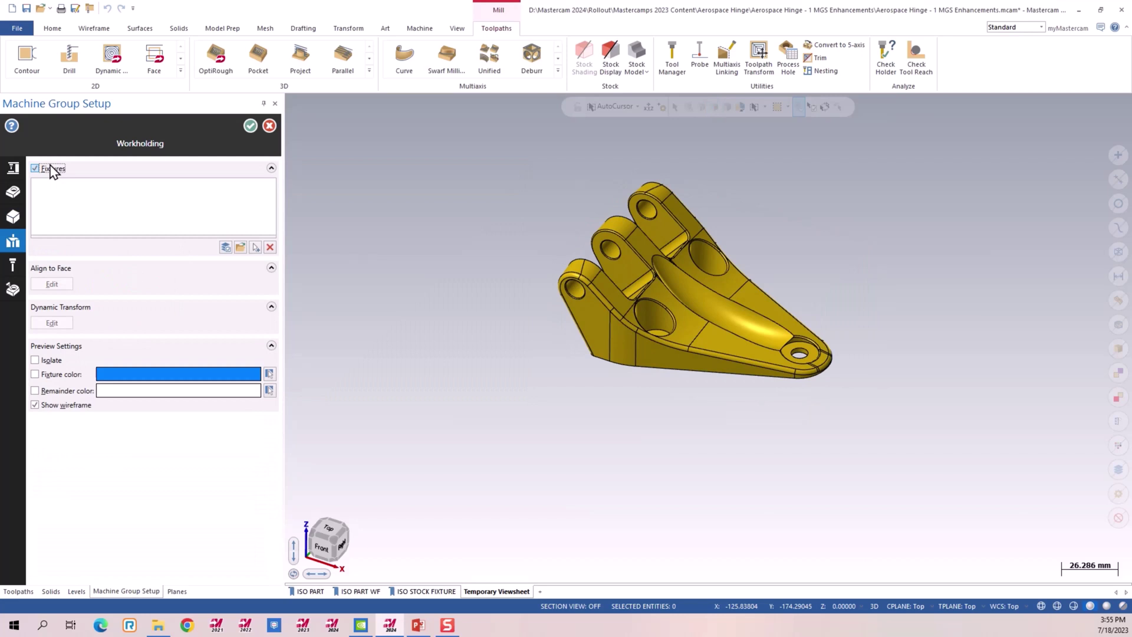
{"action": "left_click", "coordinate": [226, 247]}
{"action": "left_click", "coordinate": [312, 149]}
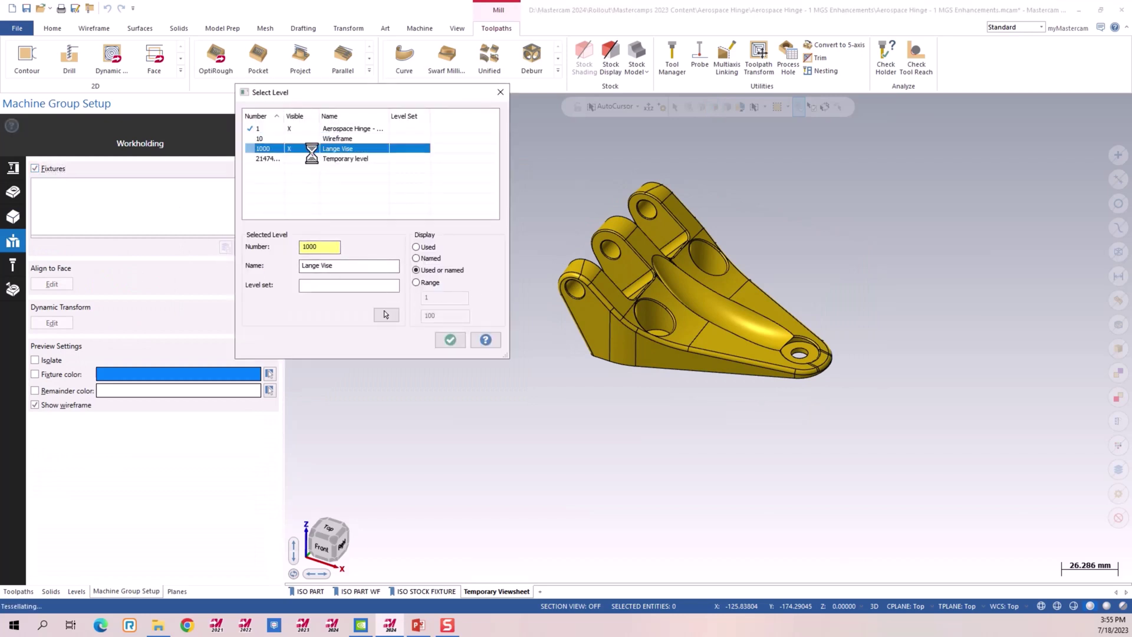
{"action": "left_click", "coordinate": [449, 340]}
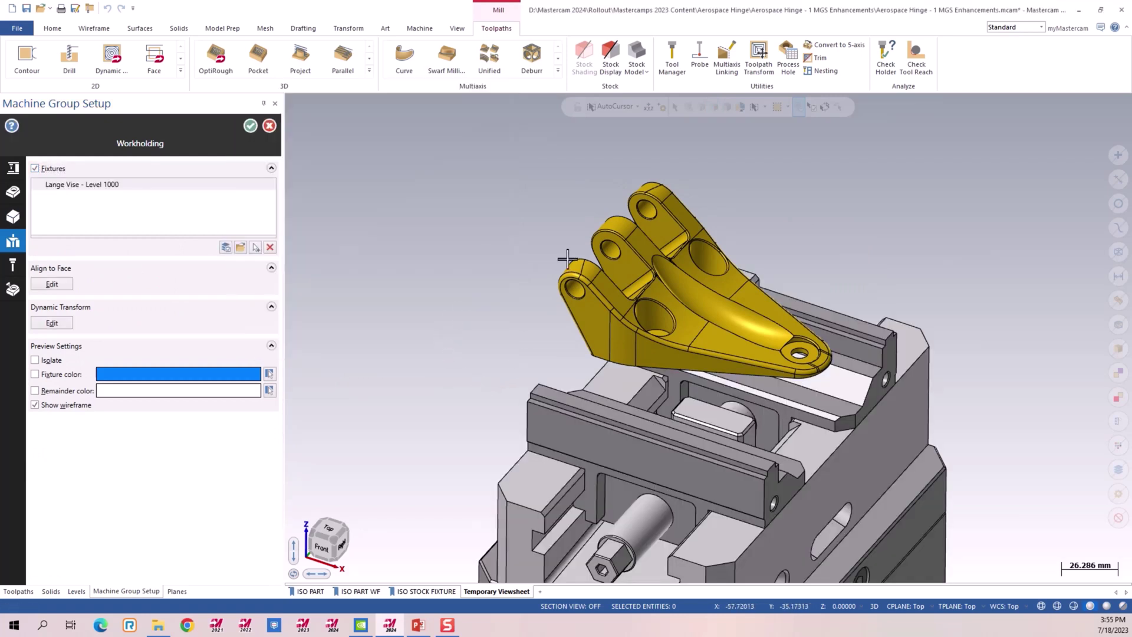
{"action": "scroll", "coordinate": [409, 228], "scroll_direction": "down", "scroll_amount": 2}
{"action": "middle_click_drag", "start_coordinate": [409, 228], "coordinate": [613, 283]}
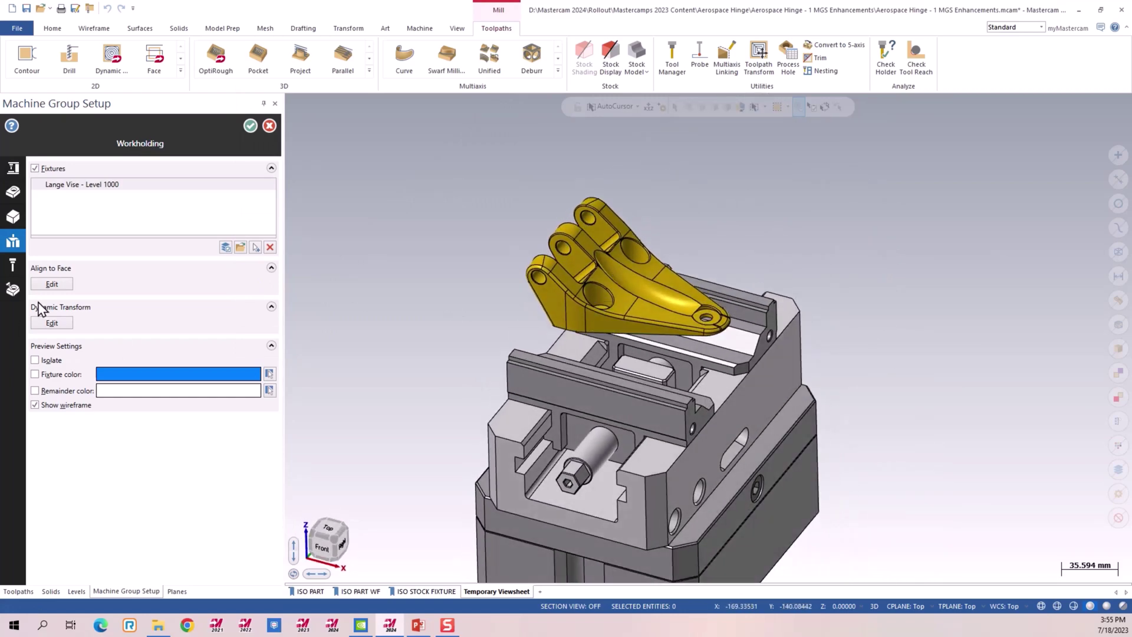
{"action": "left_click", "coordinate": [13, 265]}
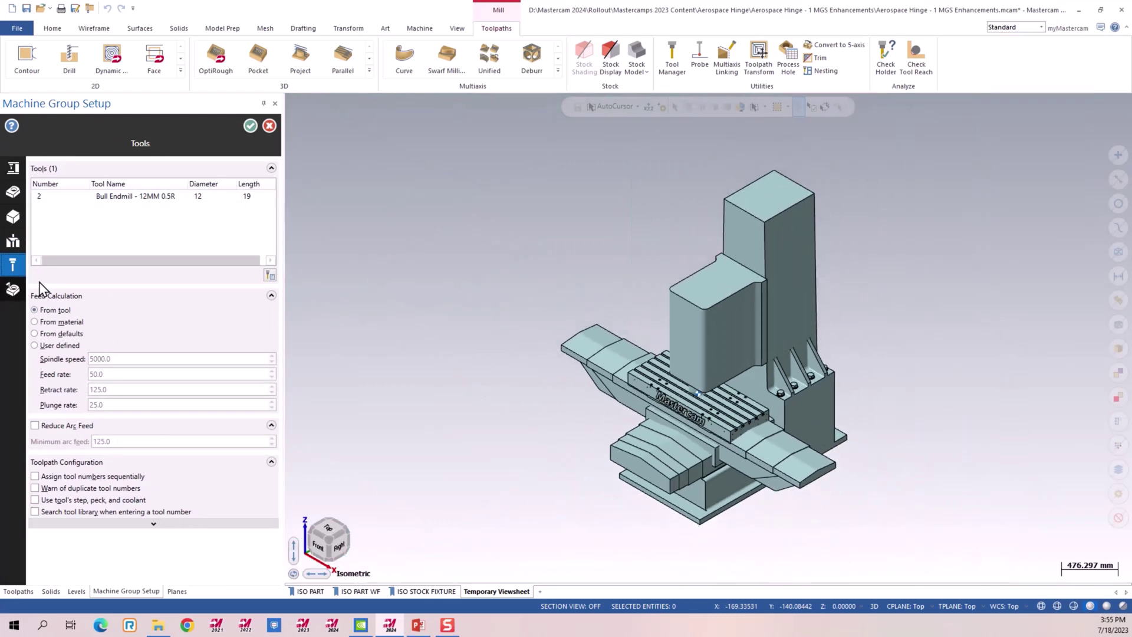
Accept Machine Group Setup from the Simulation page and select all Toolpath Group-1 operations
{"action": "left_click", "coordinate": [13, 289]}
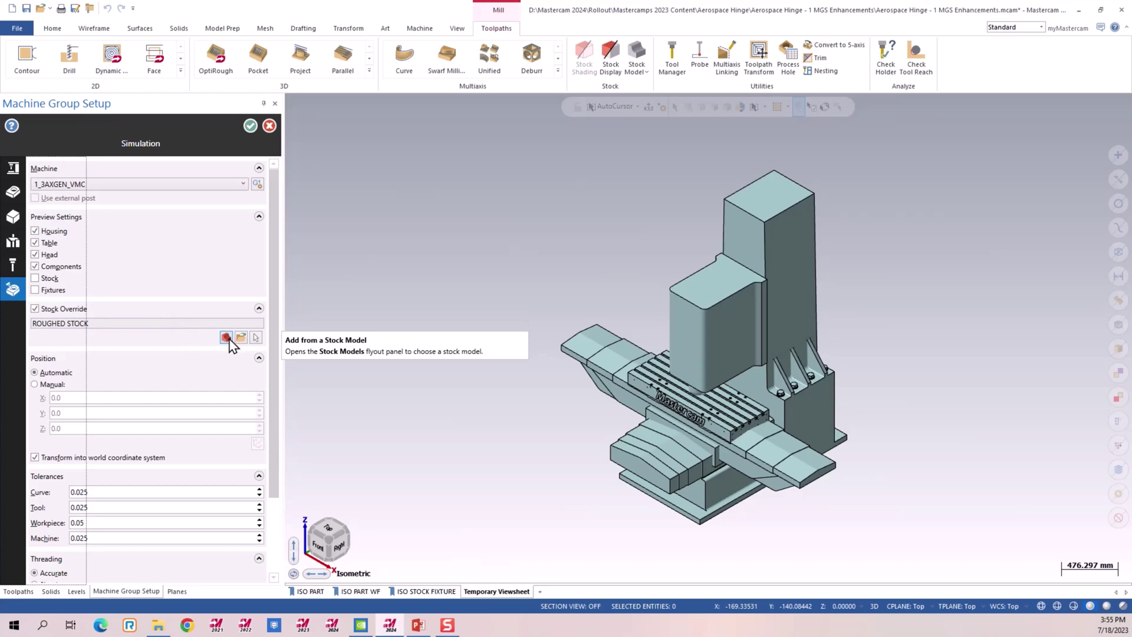
{"action": "left_click", "coordinate": [252, 125]}
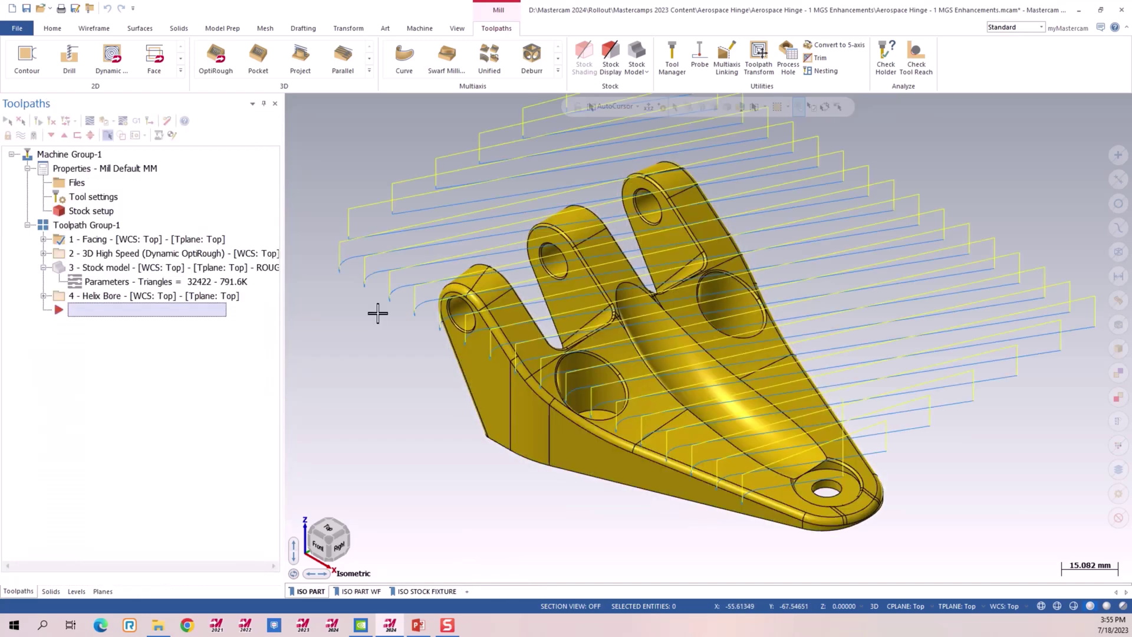
{"action": "left_click", "coordinate": [70, 226]}
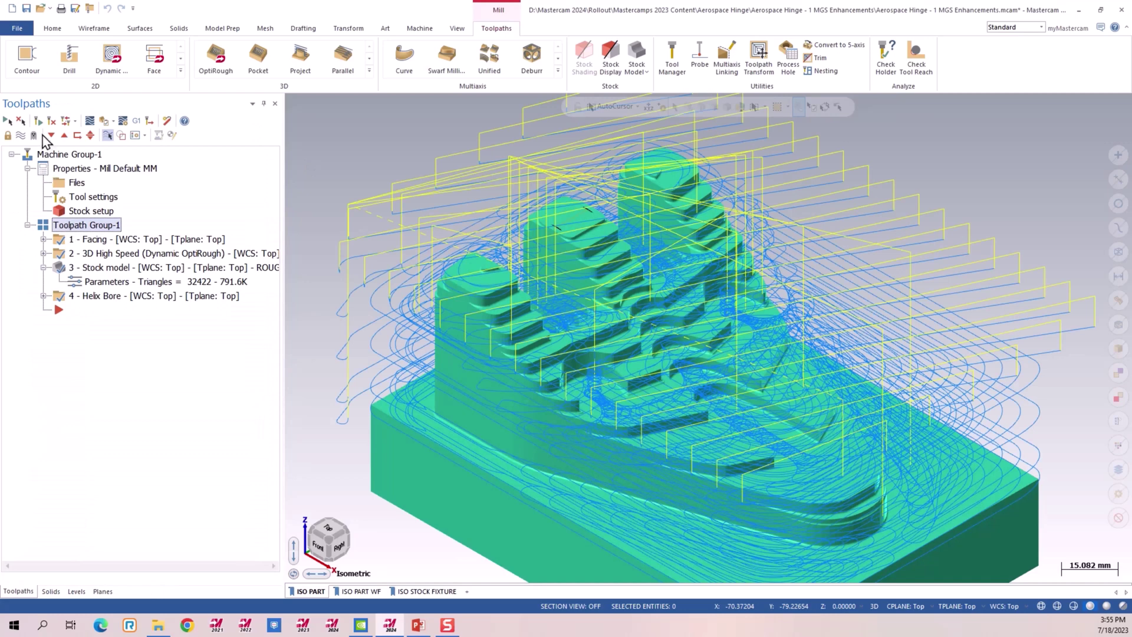
Hide the toolpath display, then play the verify simulation with the Workpiece visibility enabled
{"action": "left_click", "coordinate": [21, 136]}
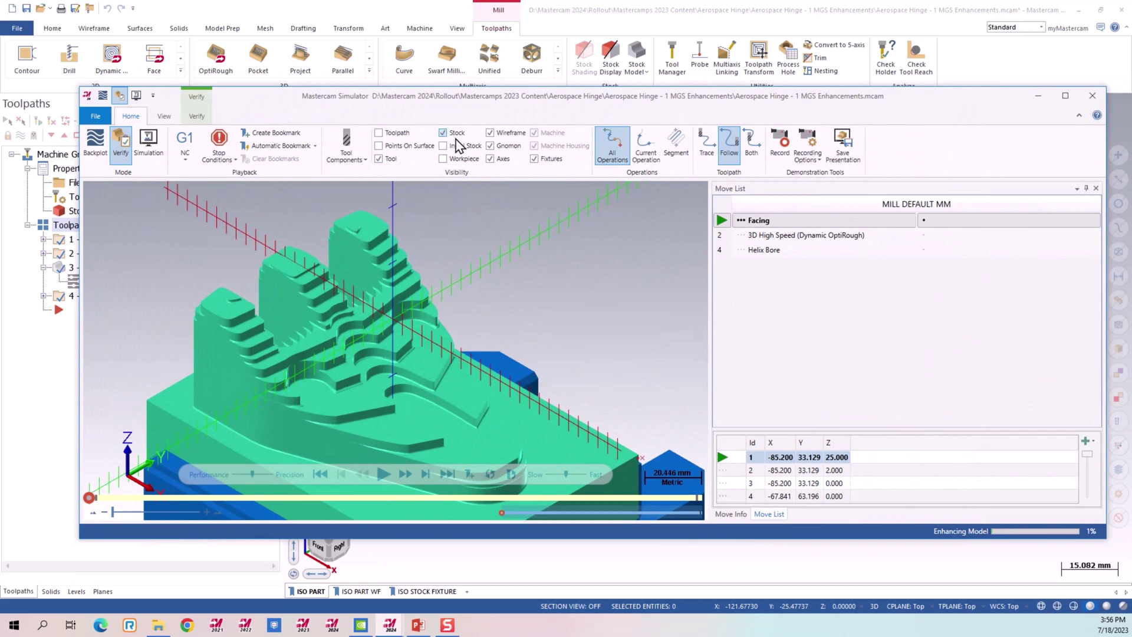
{"action": "left_click", "coordinate": [454, 159]}
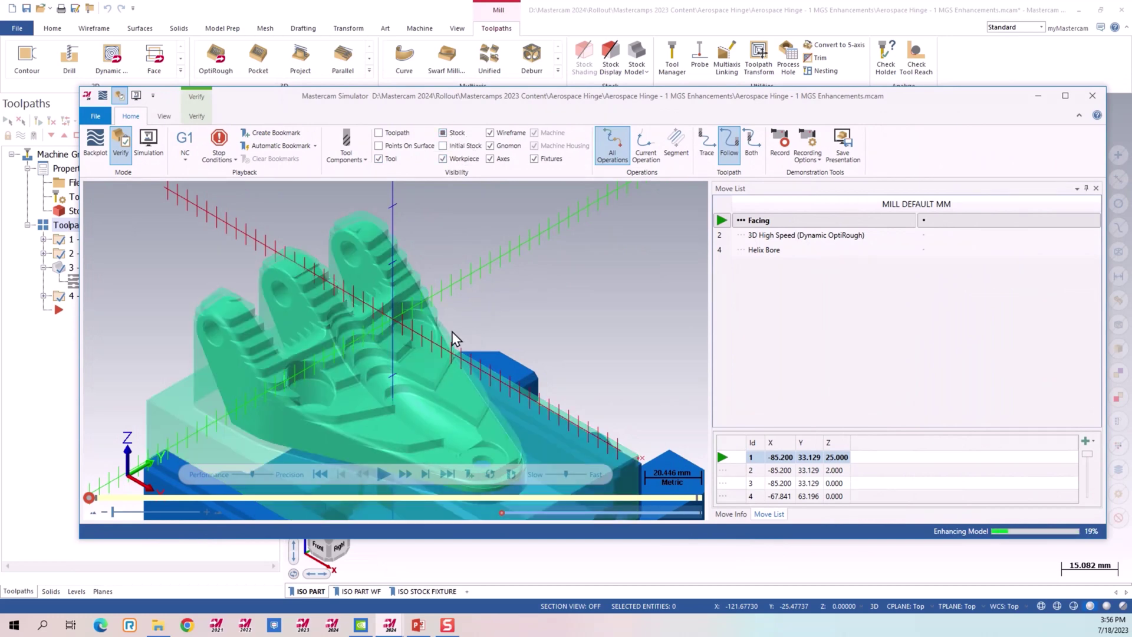
{"action": "left_click", "coordinate": [380, 473]}
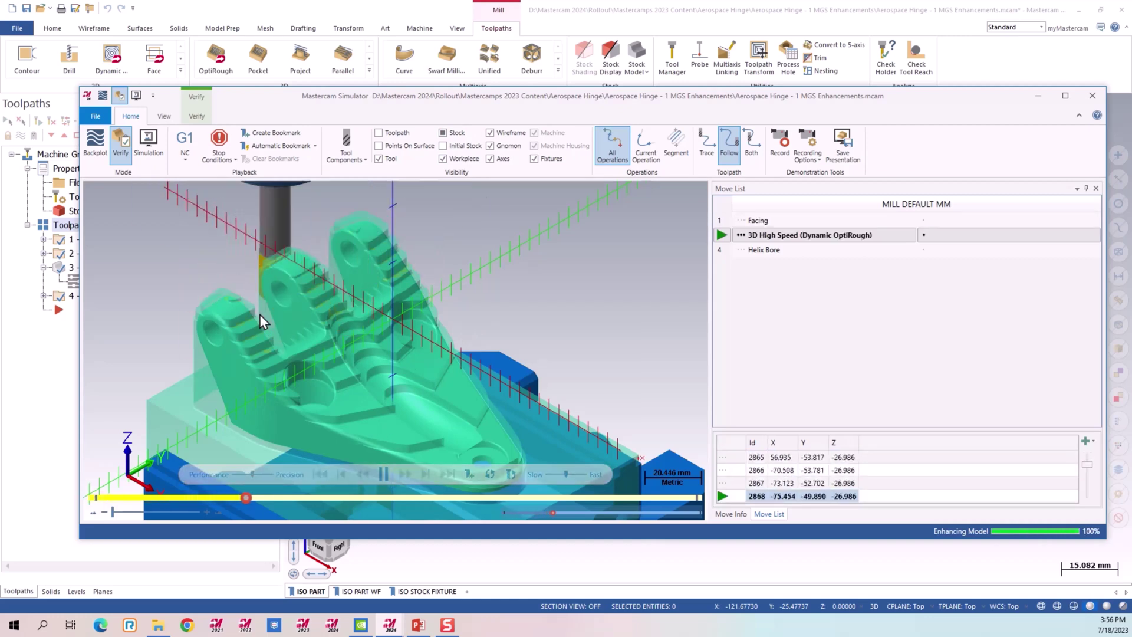